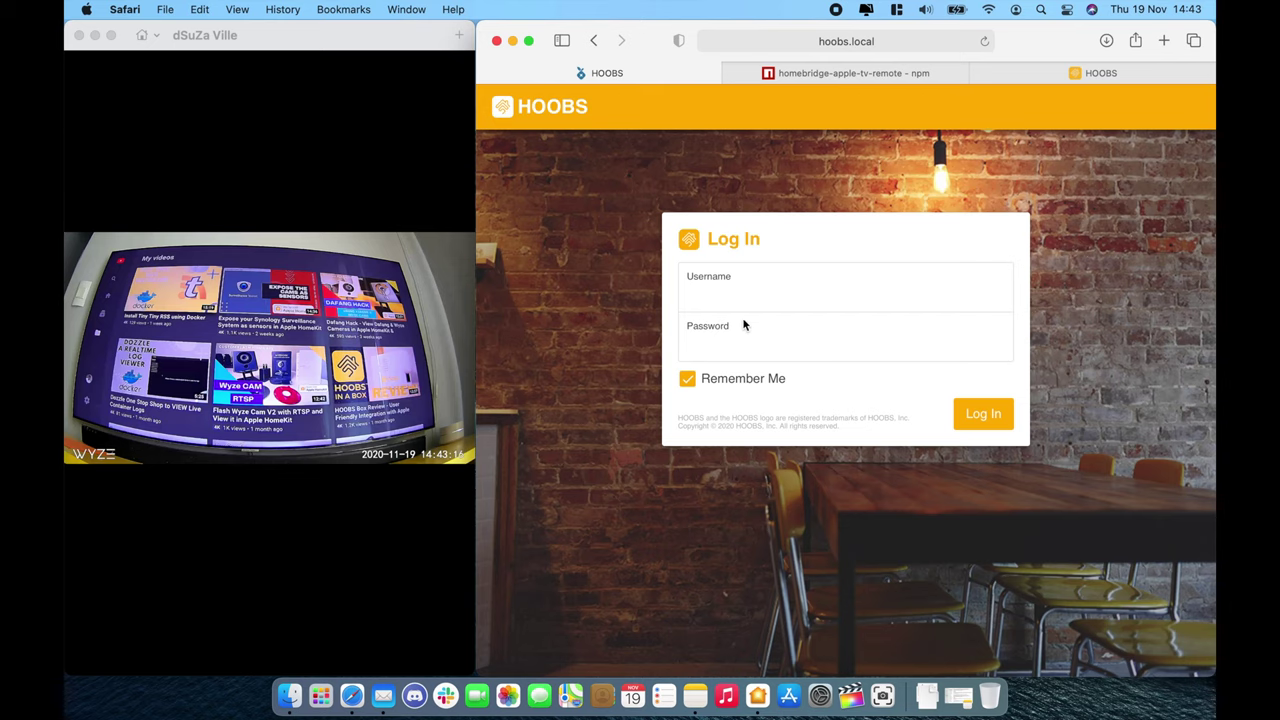
# Step: Log in to HOOBS with the username and password and open the installed Plugins list
pyautogui.click(740, 300)
pyautogui.write('admin')
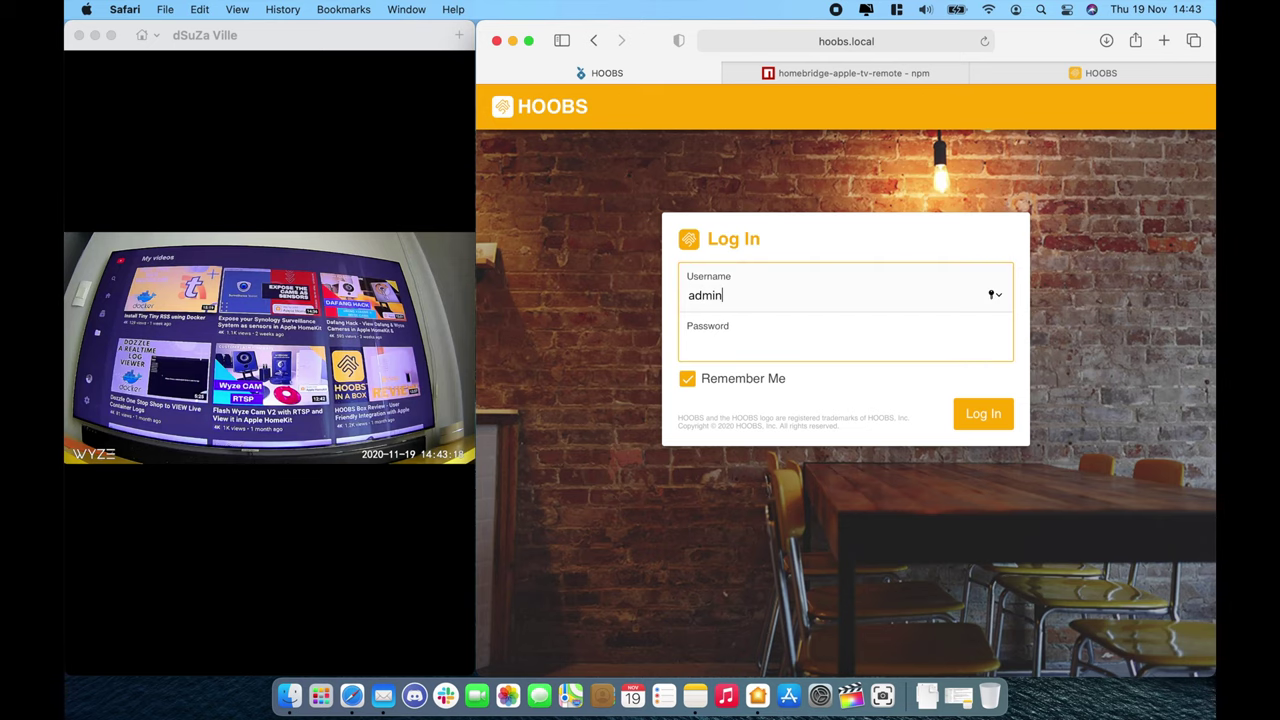
pyautogui.press('Tab')
pyautogui.write('admin')
pyautogui.press('Return')
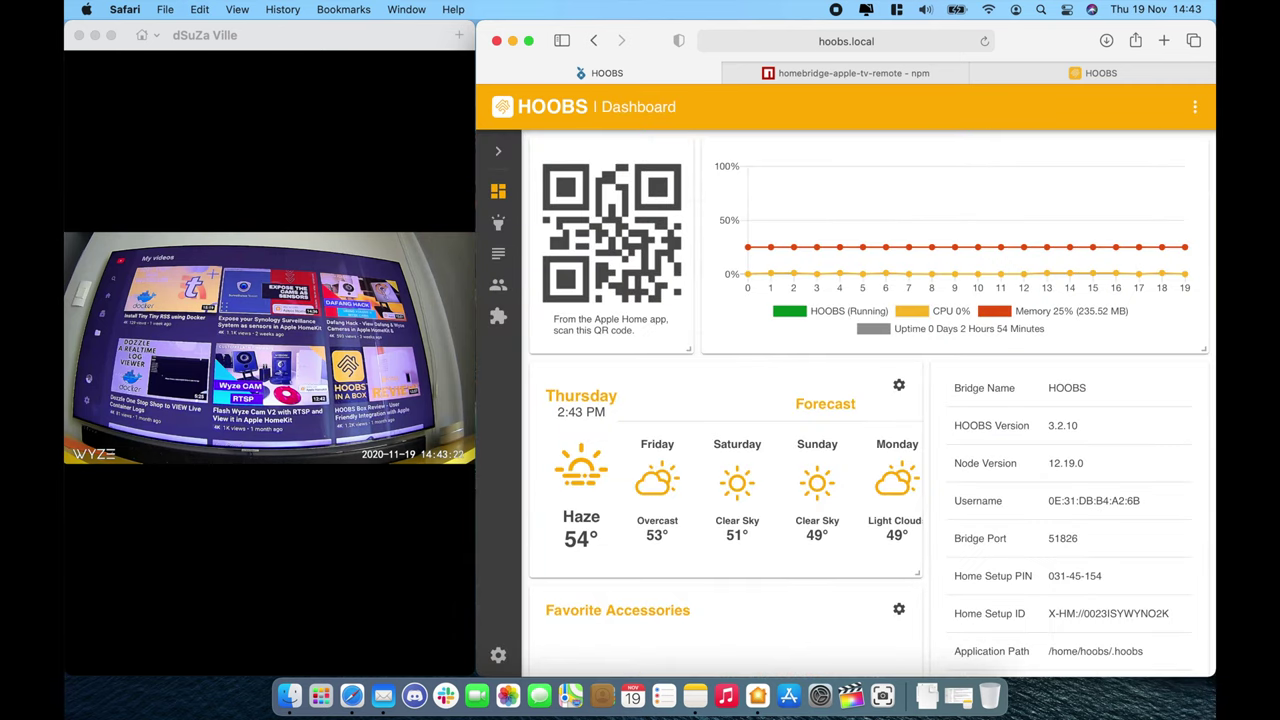
pyautogui.click(501, 317)
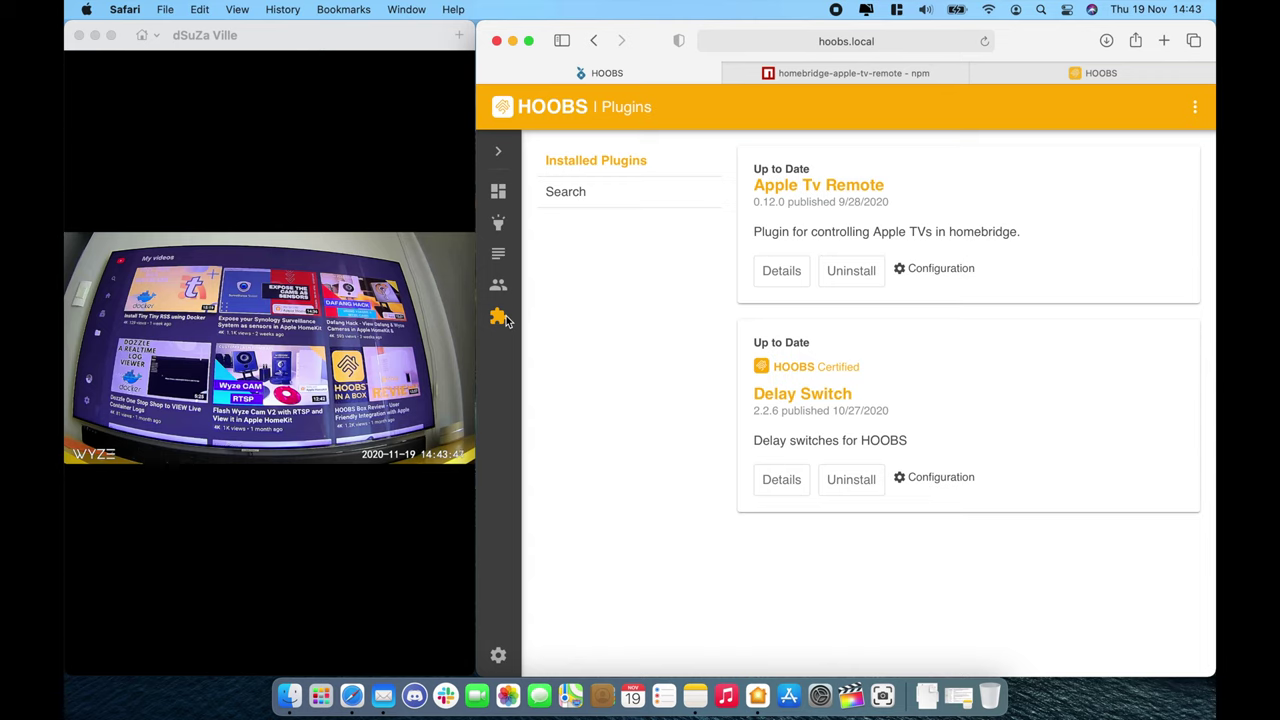
# Step: Copy the node-appletv-x install command from the Apple TV plugin's npm readme
pyautogui.click(232, 507)
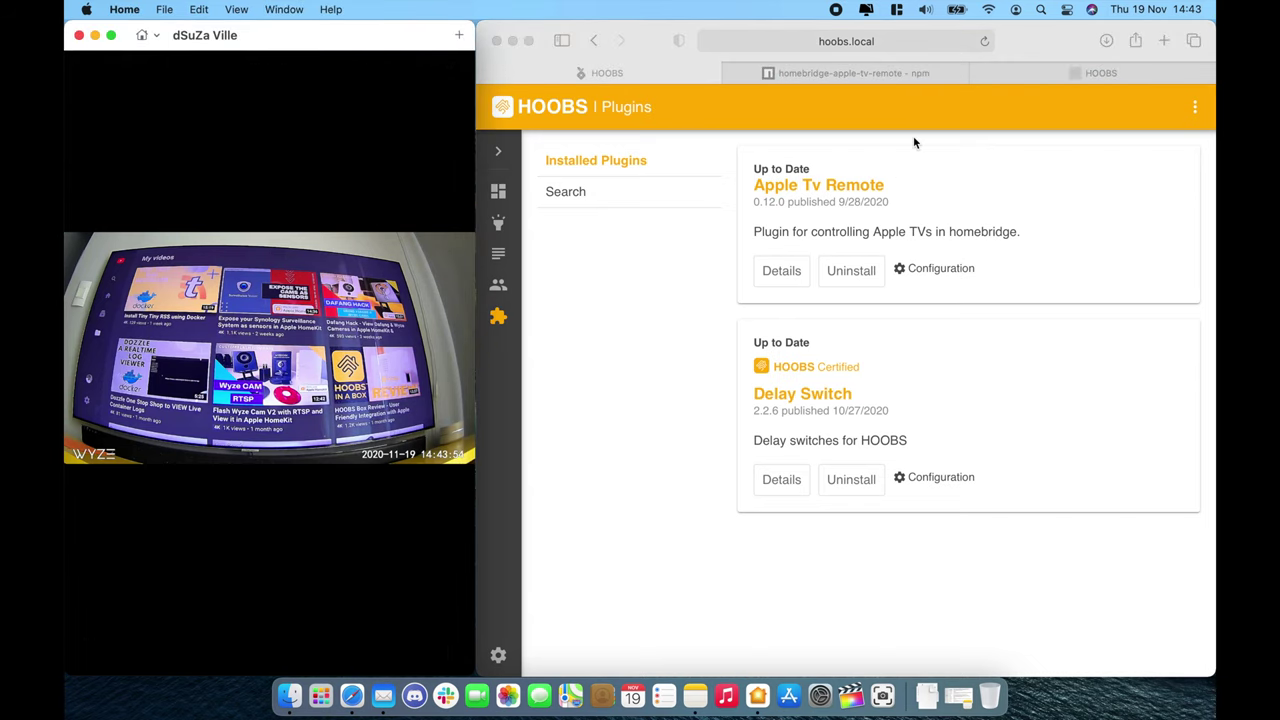
pyautogui.click(914, 73)
pyautogui.scroll(-10, 866, 349)
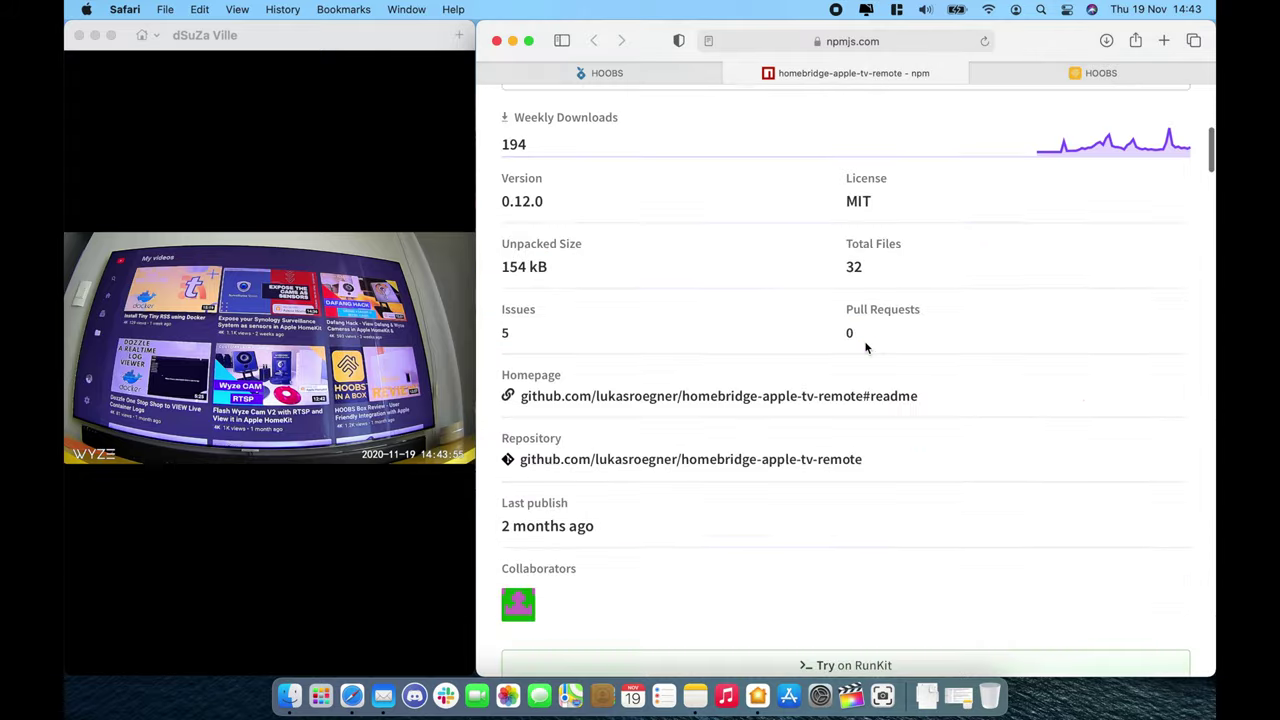
pyautogui.scroll(-12, 866, 348)
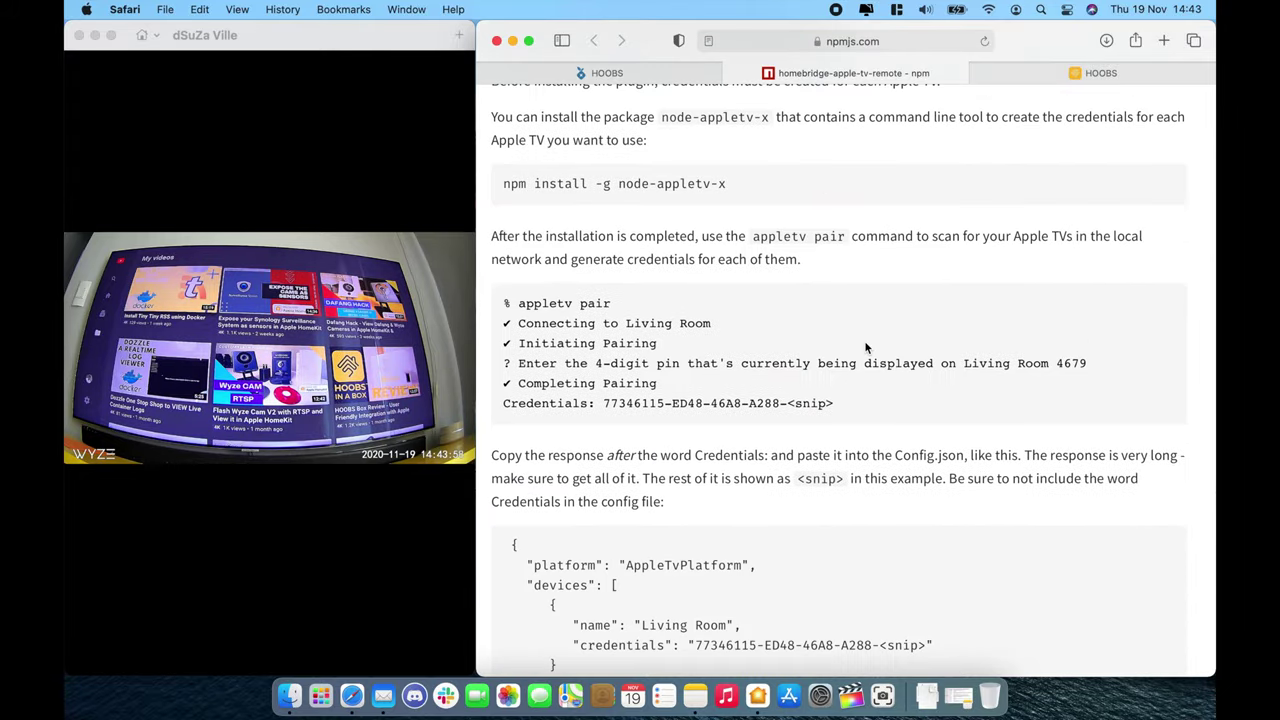
pyautogui.moveTo(502, 183); pyautogui.dragTo(744, 181)
pyautogui.click(660, 73)
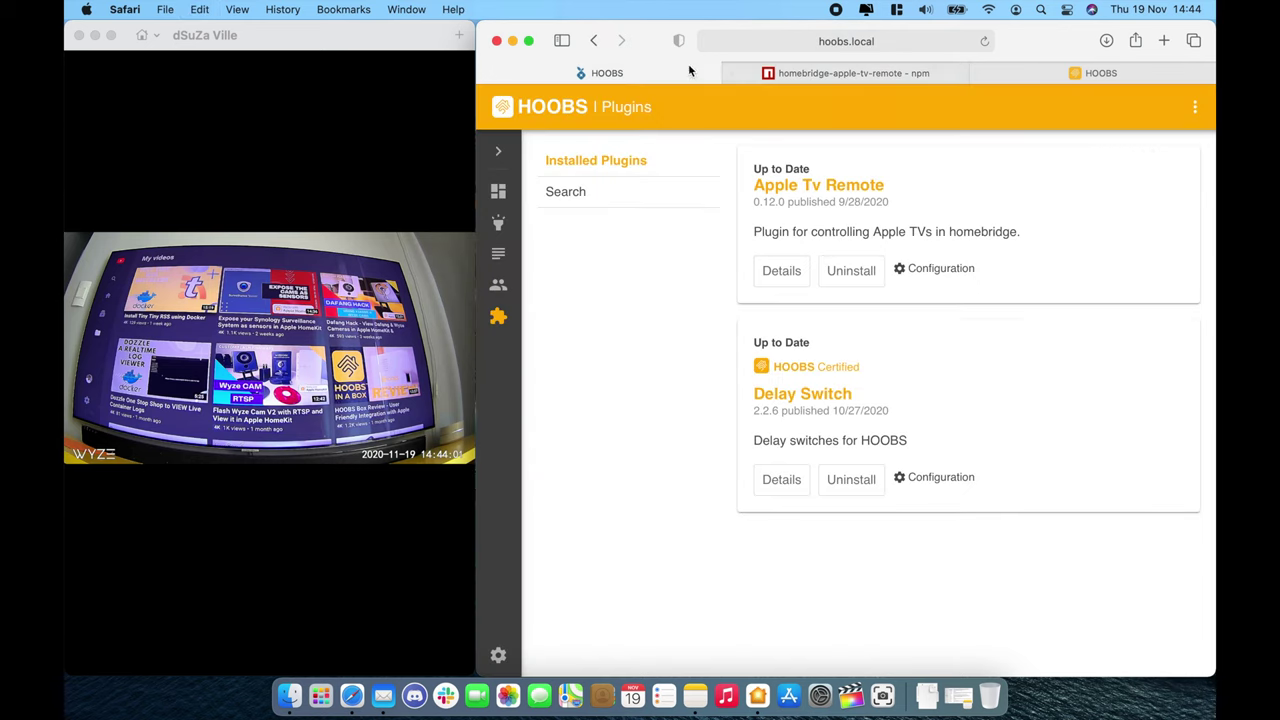
# Step: Install node-appletv-x globally in the HOOBS server terminal with sudo npm install
pyautogui.click(1193, 110)
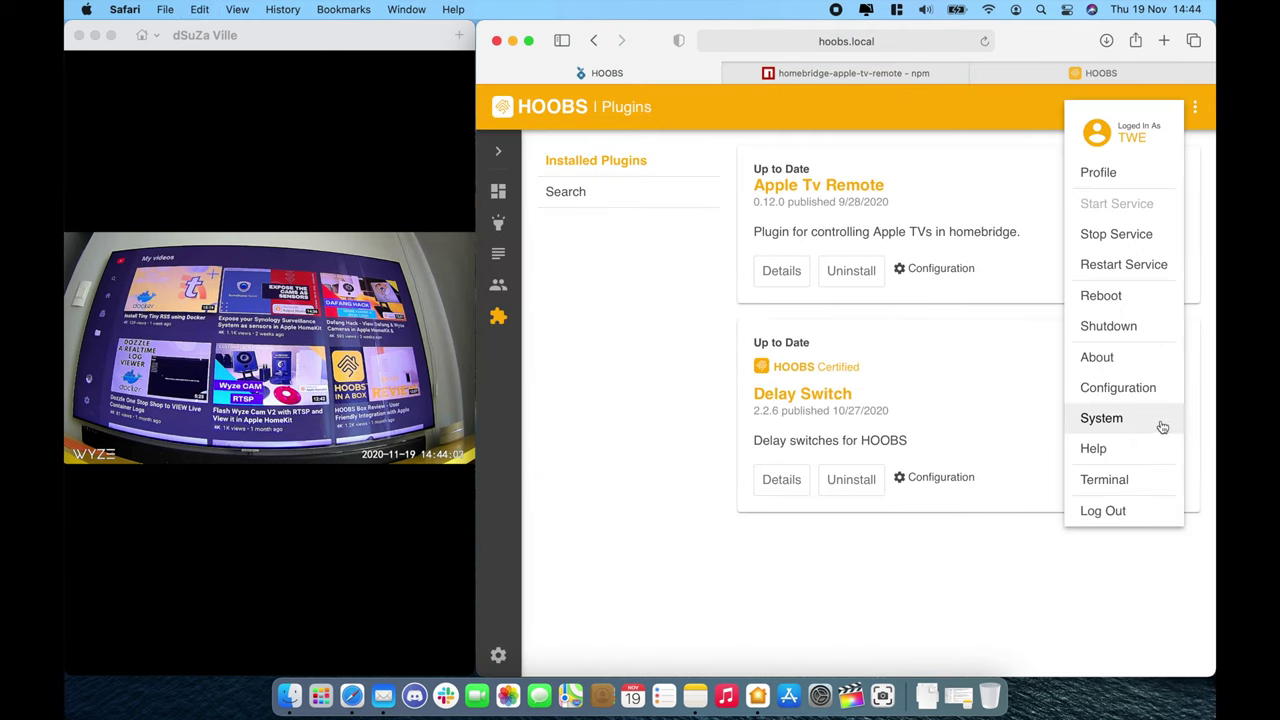
pyautogui.click(1147, 482)
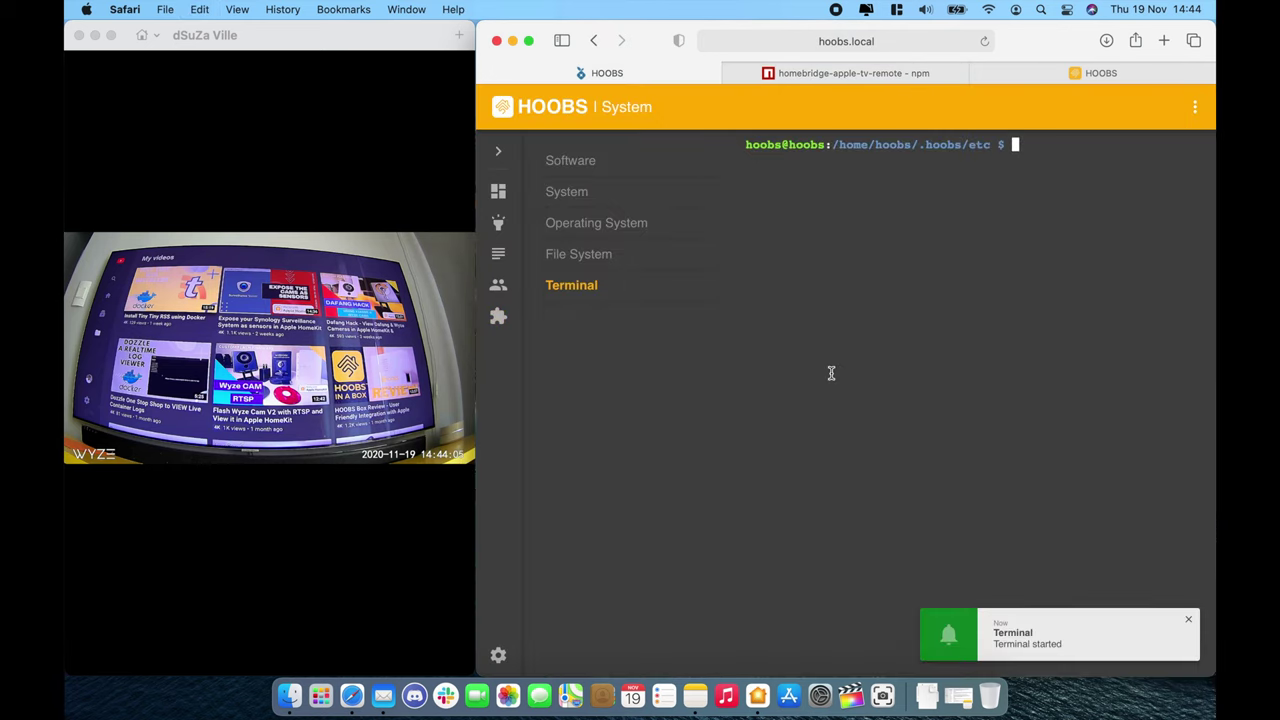
pyautogui.write('sudo')
pyautogui.press('super+v')
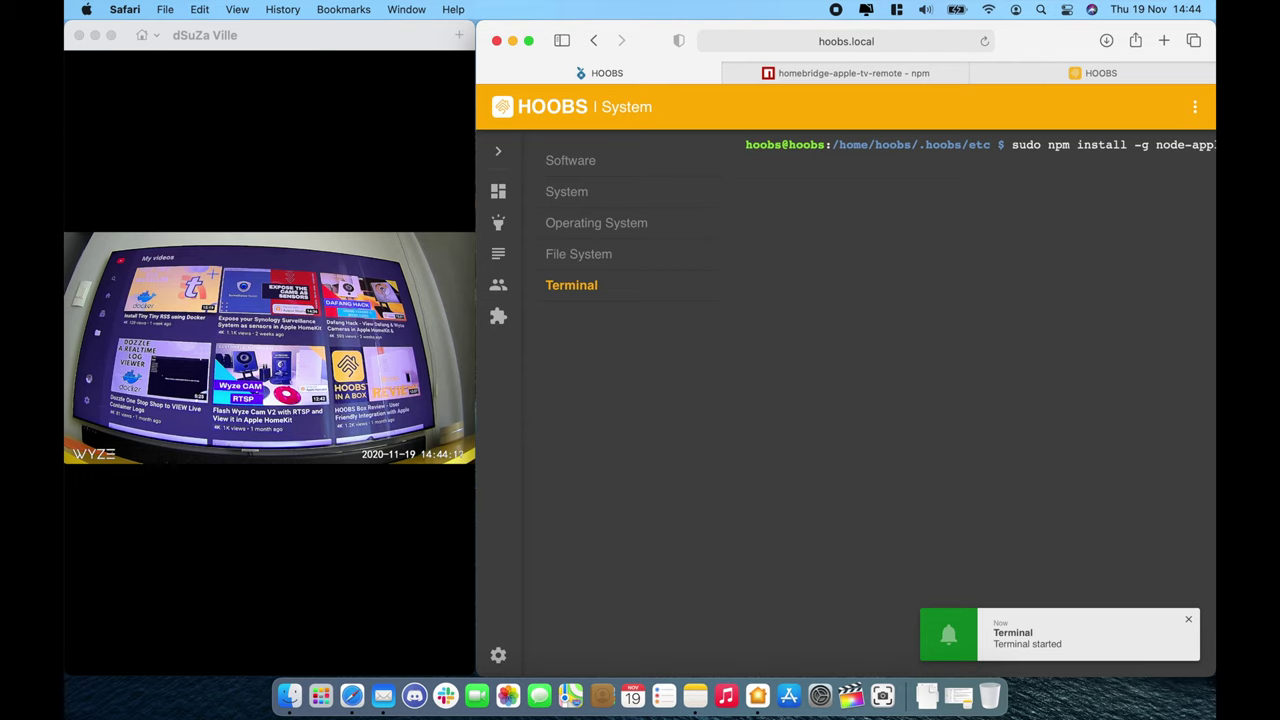
pyautogui.press('Return')
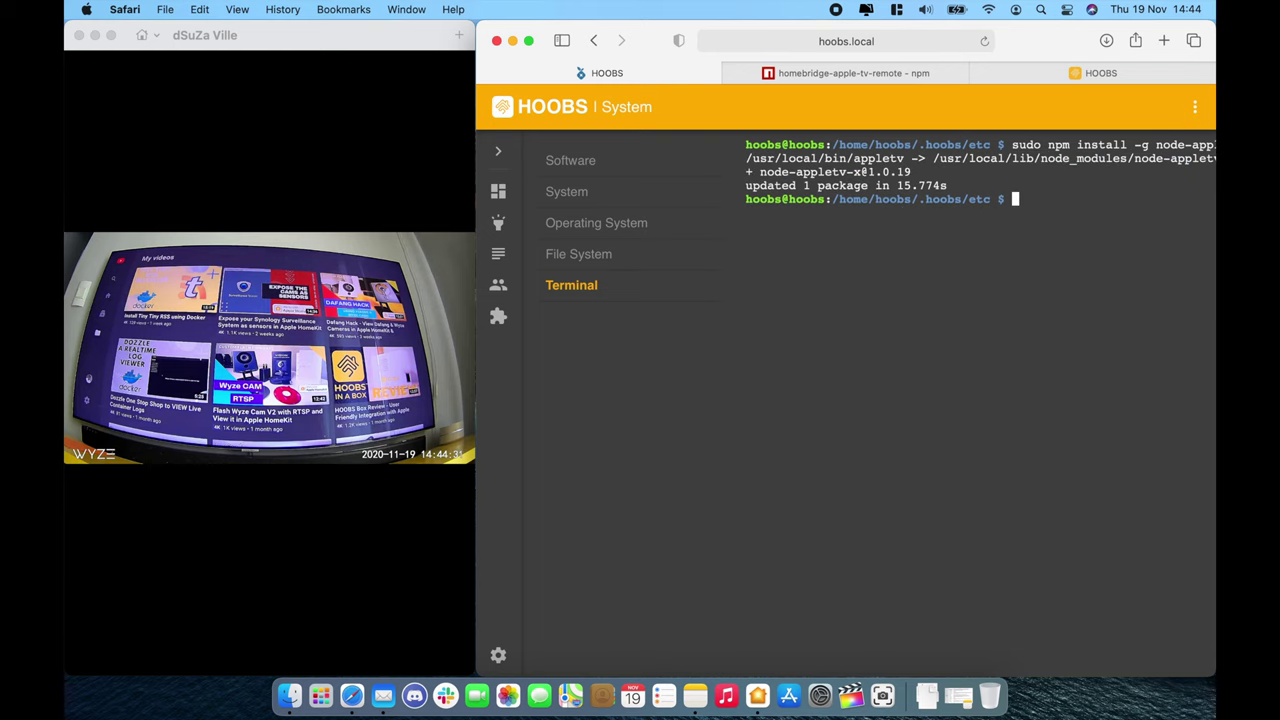
# Step: Run appletv pair and enter the PIN shown on the Living Room Apple TV
pyautogui.click(925, 72)
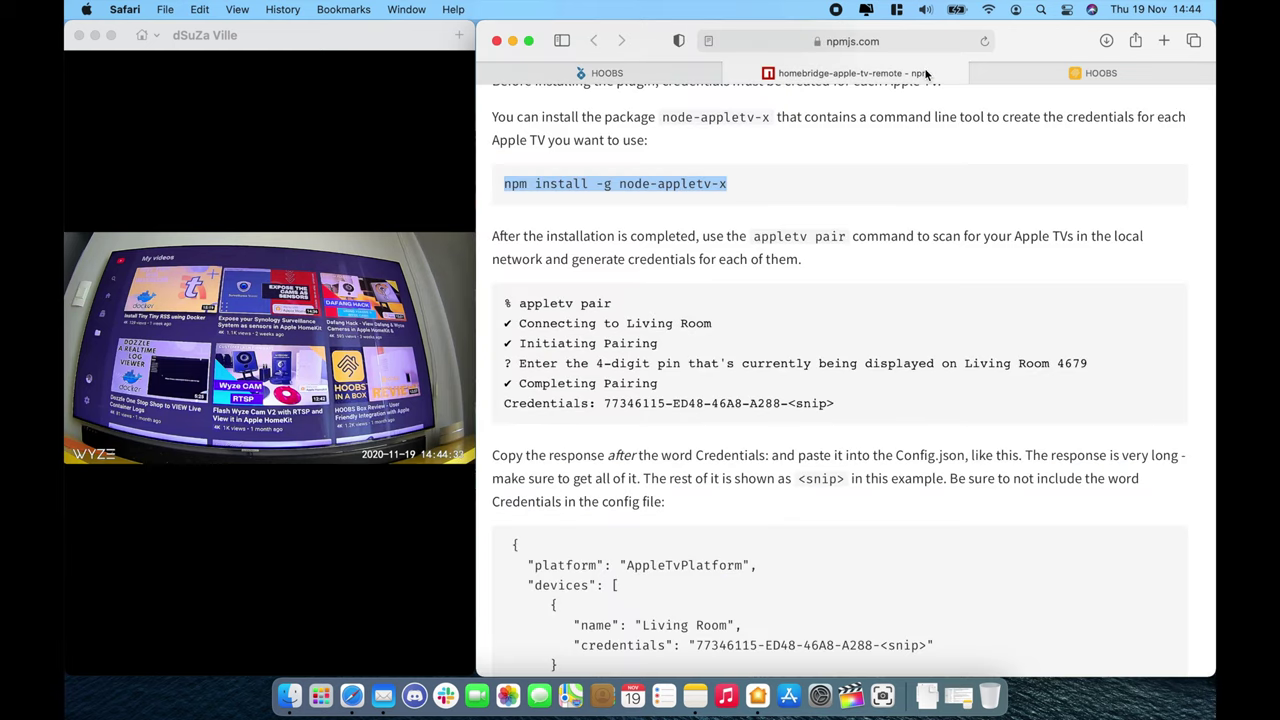
pyautogui.scroll(-1, 849, 329)
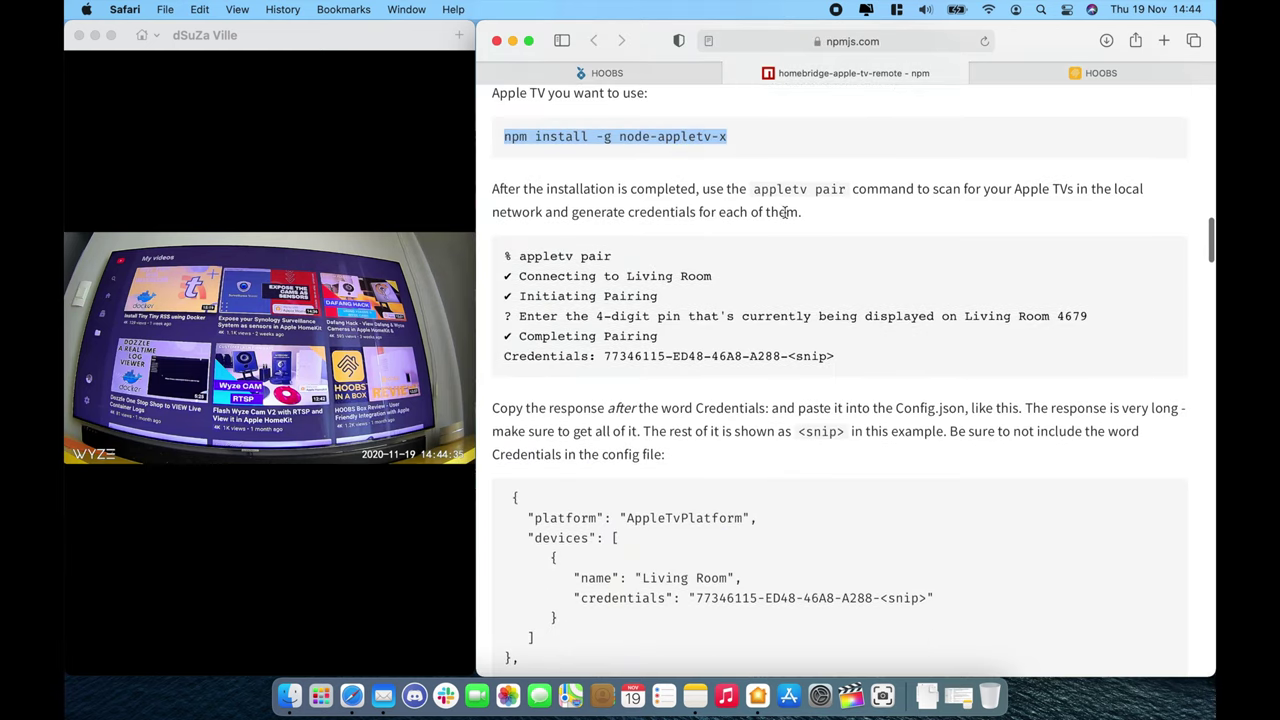
pyautogui.moveTo(753, 189); pyautogui.dragTo(847, 192)
pyautogui.press('super+c')
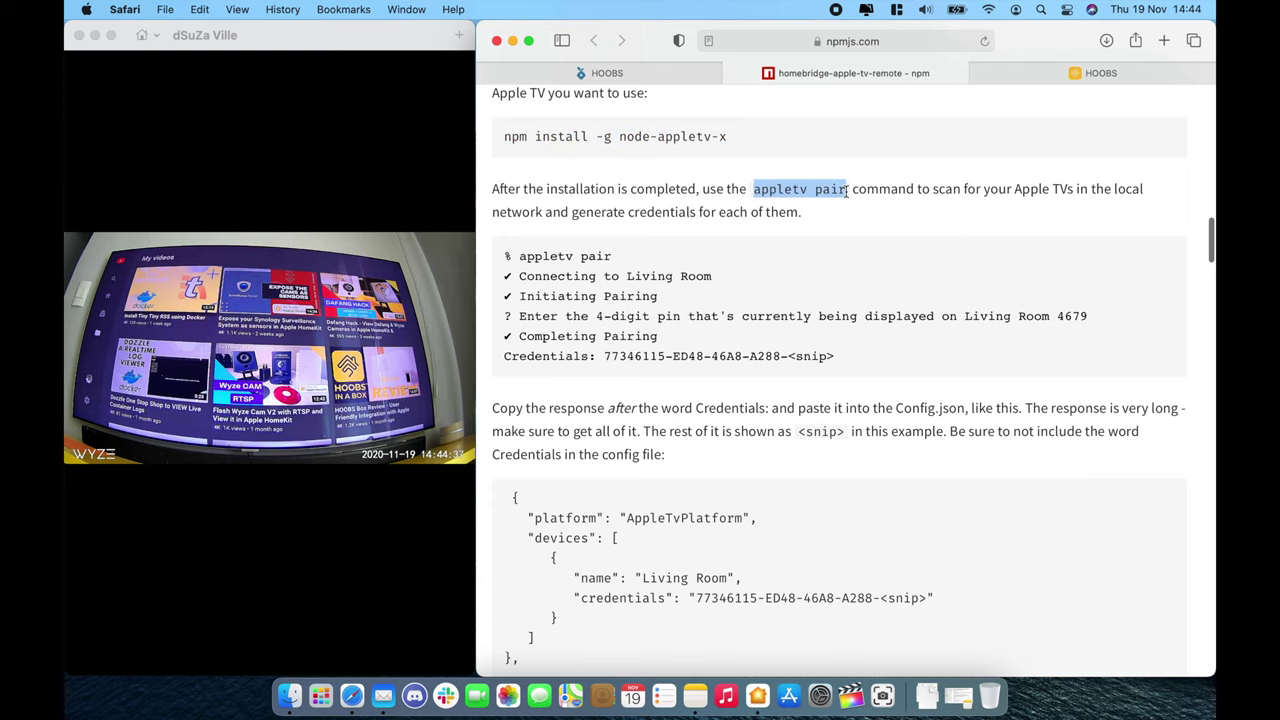
pyautogui.click(685, 73)
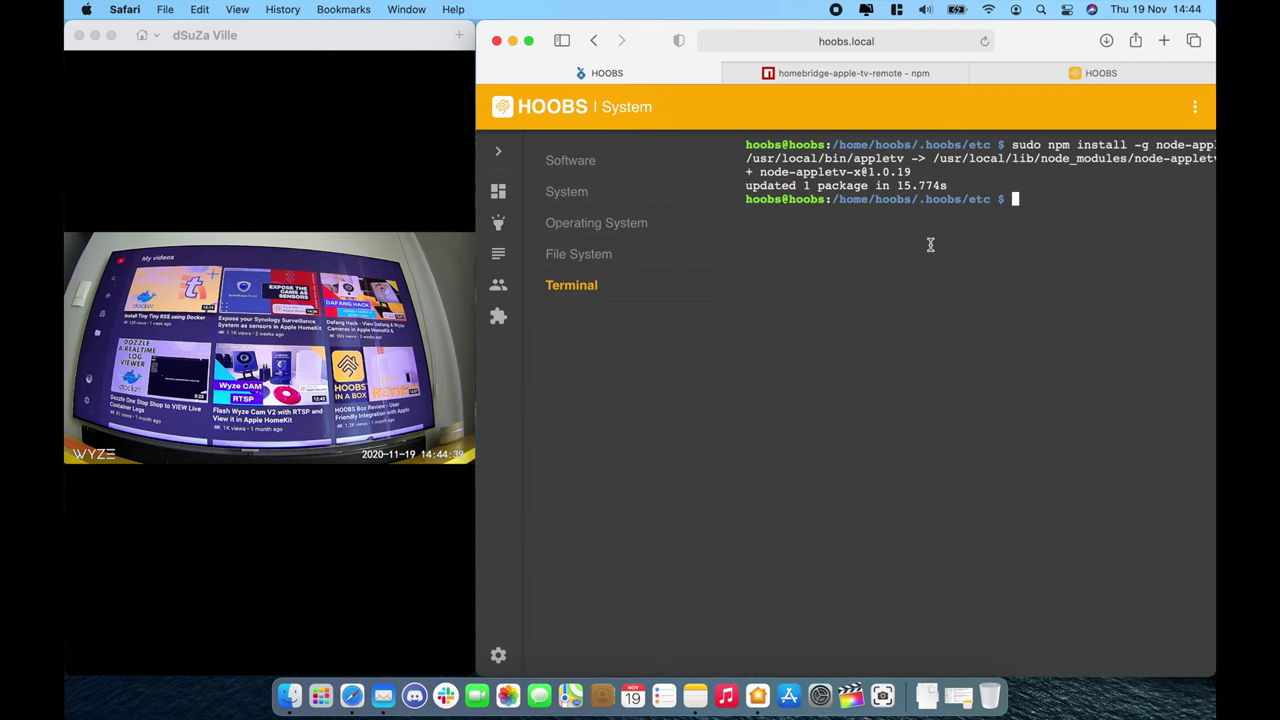
pyautogui.press('super+v')
pyautogui.press('Return')
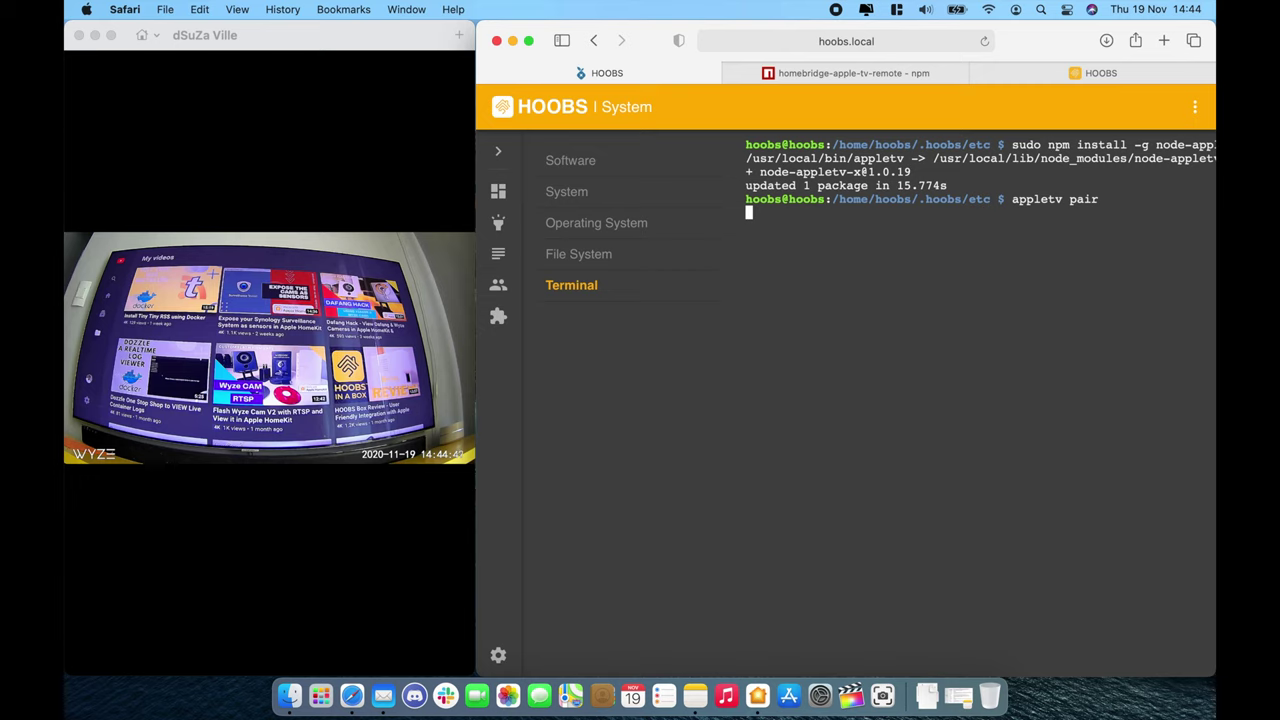
pyautogui.click(357, 531)
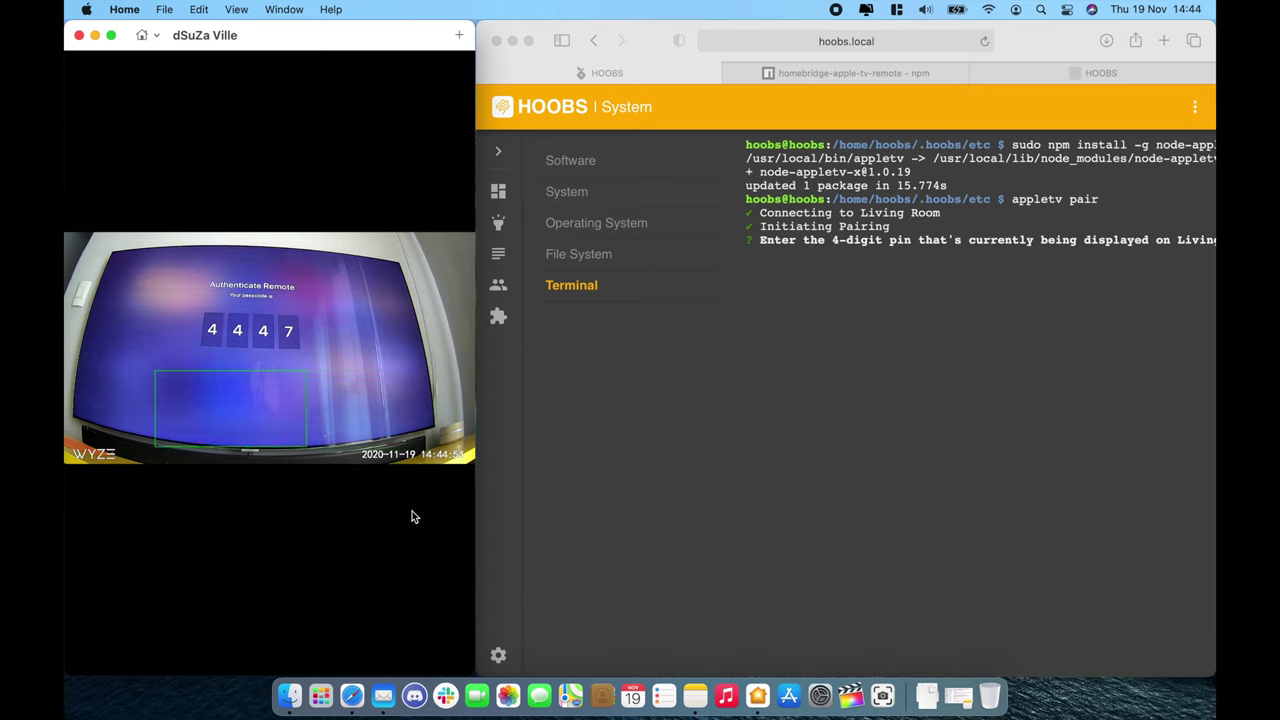
pyautogui.click(801, 512)
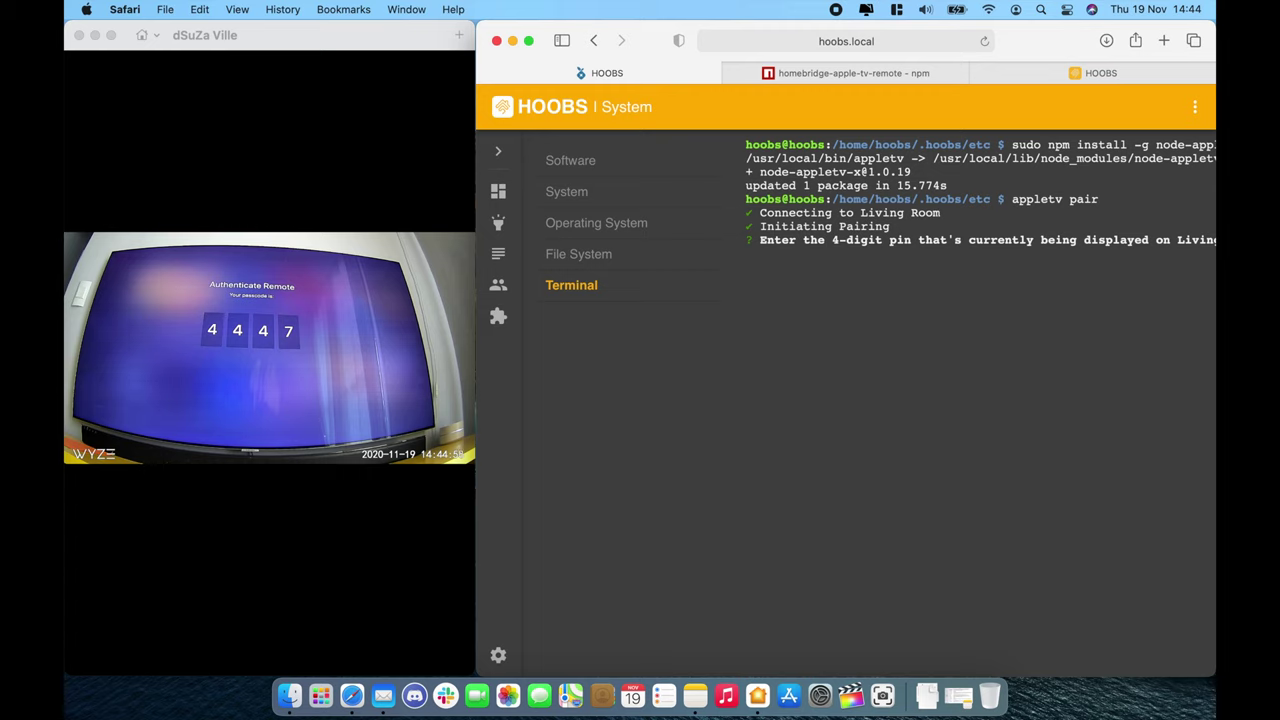
pyautogui.press('Return')
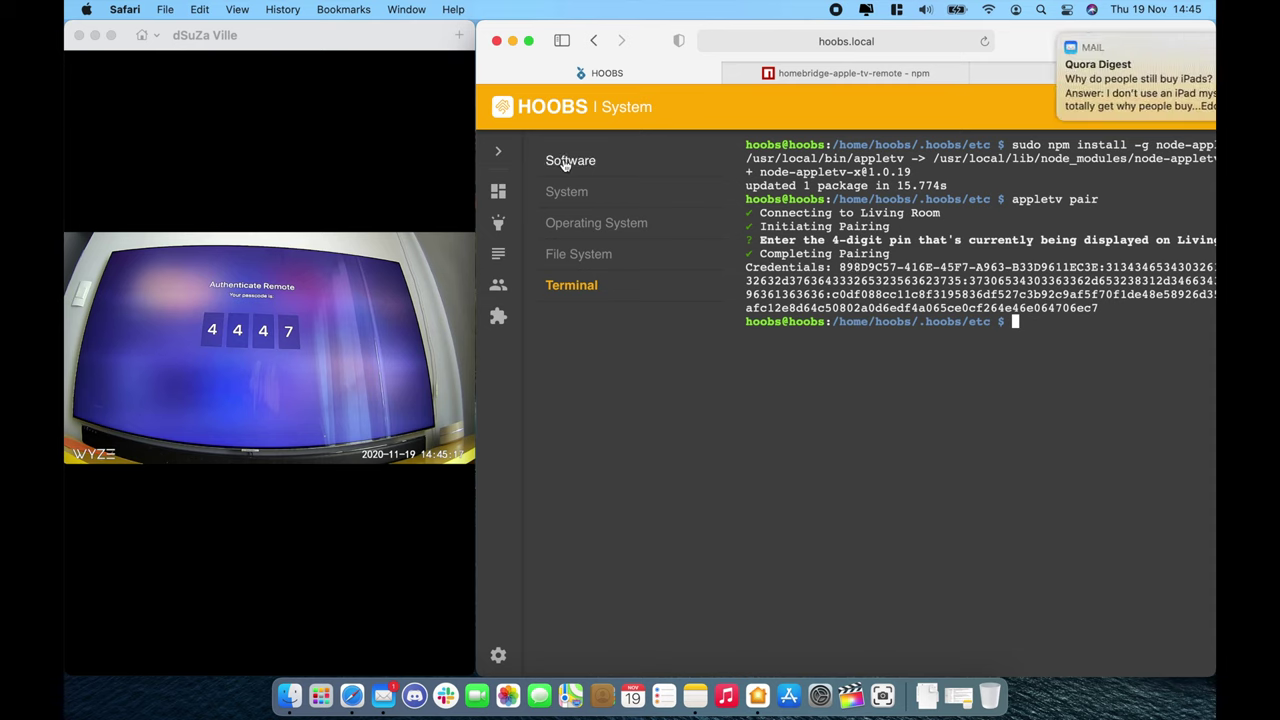
# Step: Open the Apple Tv Remote settings and copy the example device object from its npm readme
pyautogui.click(499, 316)
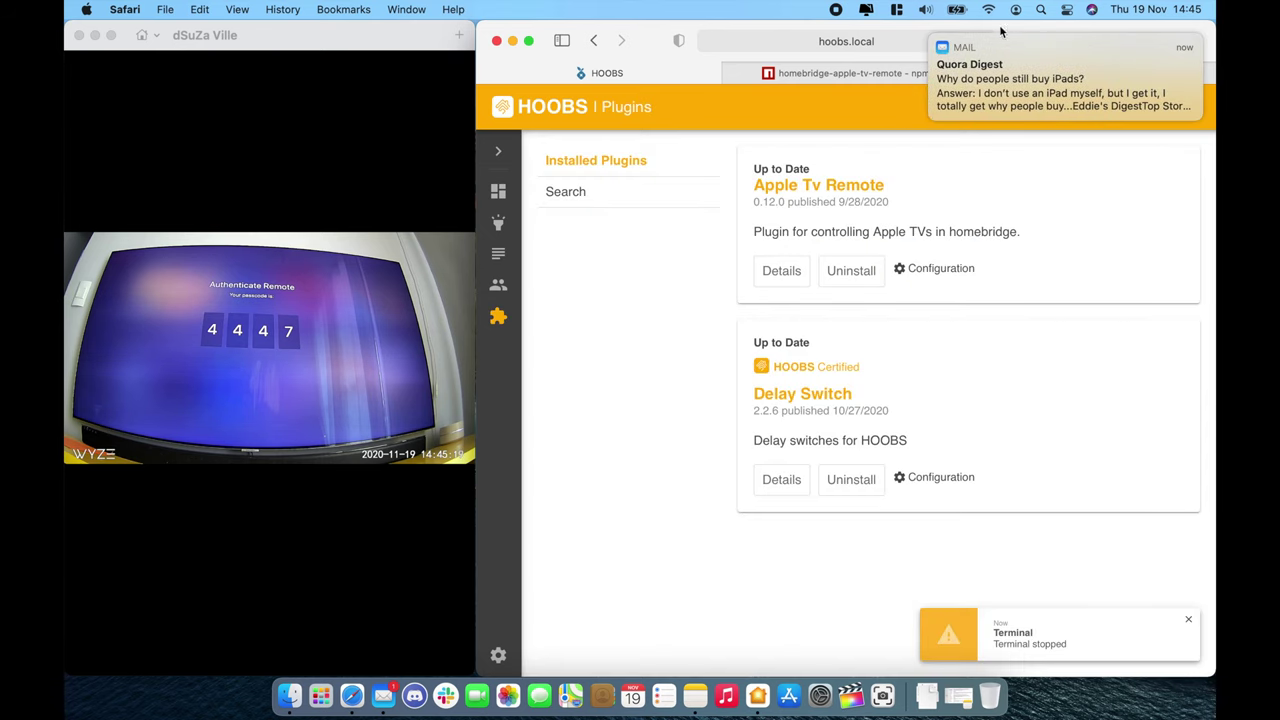
pyautogui.click(940, 270)
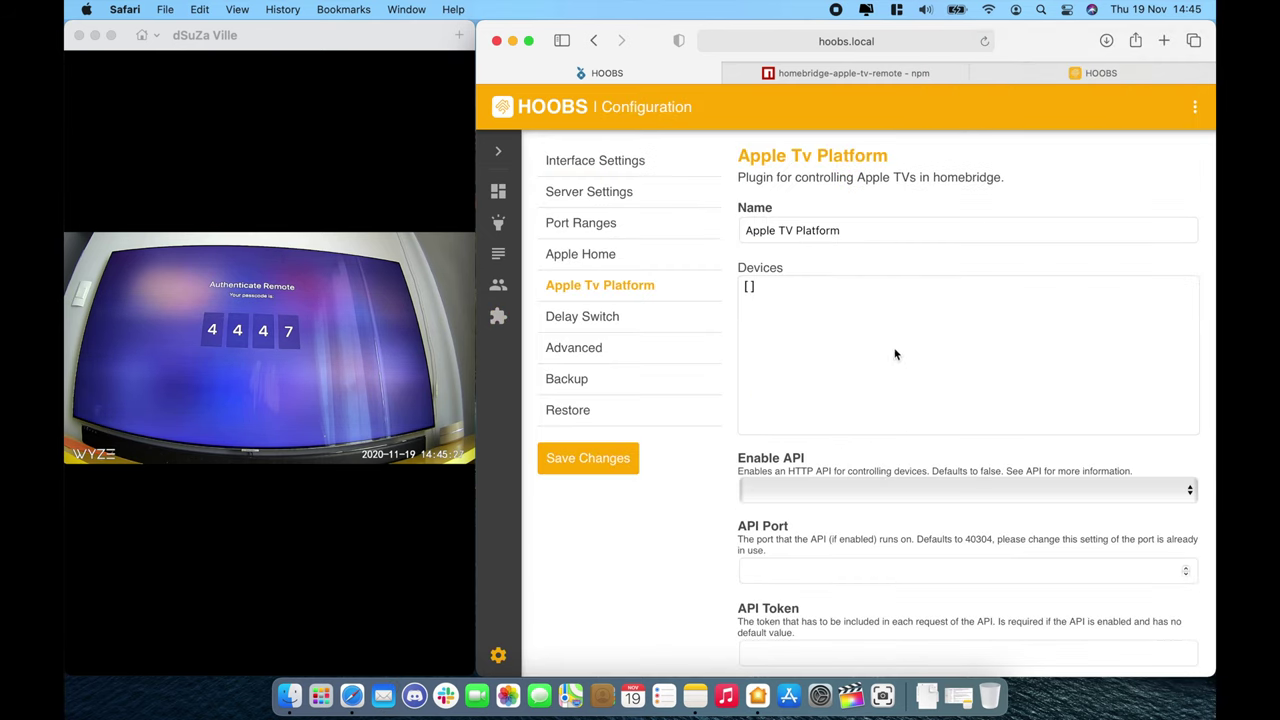
pyautogui.click(879, 74)
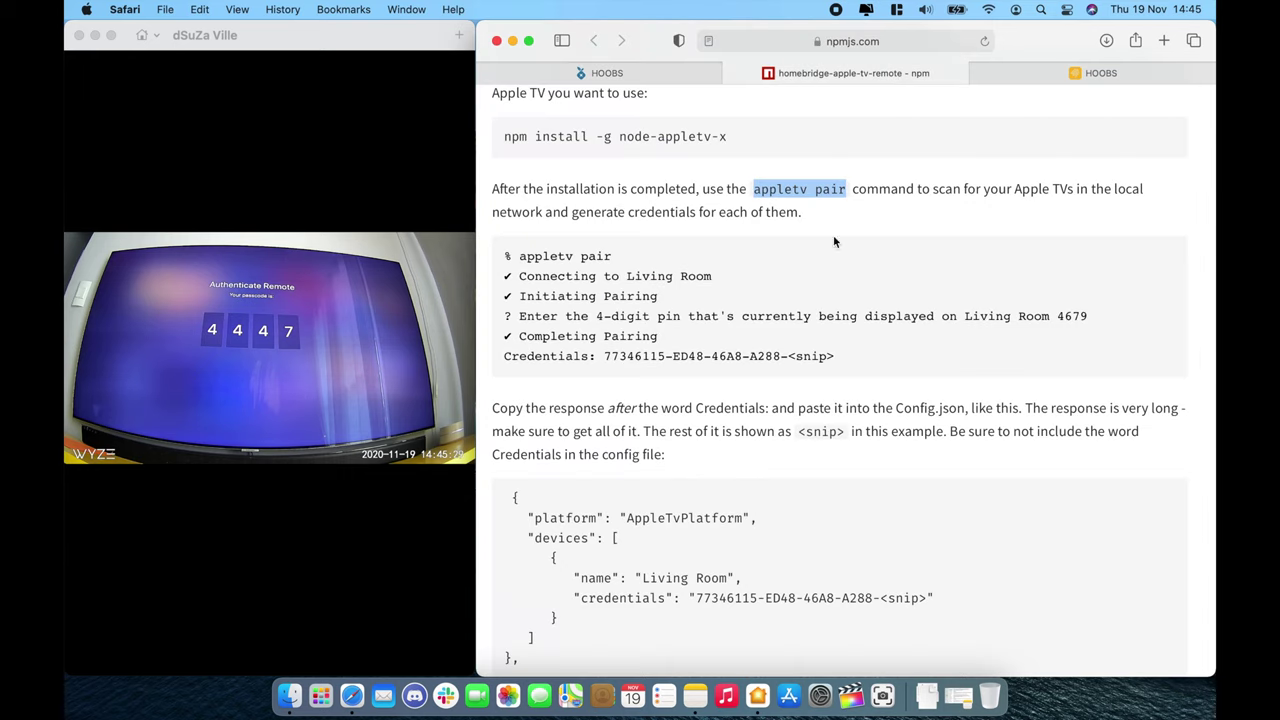
pyautogui.scroll(-2, 802, 403)
pyautogui.moveTo(549, 432); pyautogui.dragTo(568, 494)
pyautogui.press('super+c')
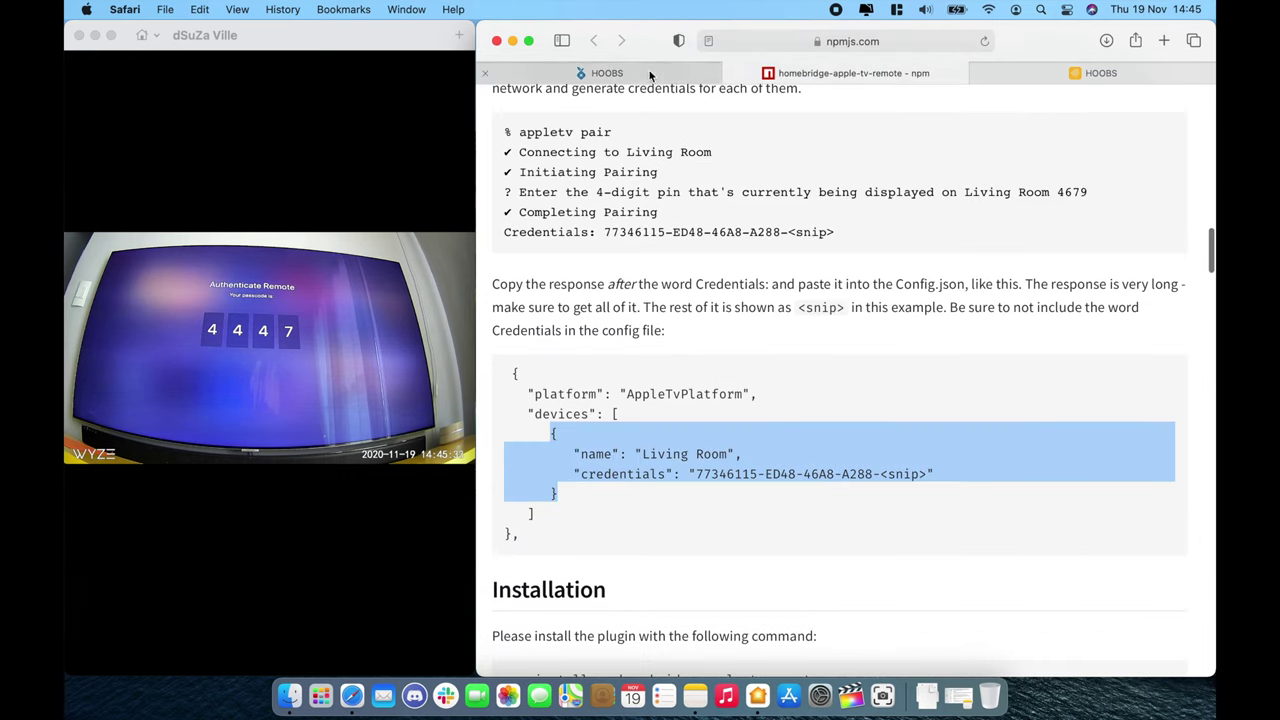
pyautogui.click(648, 70)
# Step: Paste the example into Devices, rename it 'Living ATV', and add a line after credentials
pyautogui.click(750, 287)
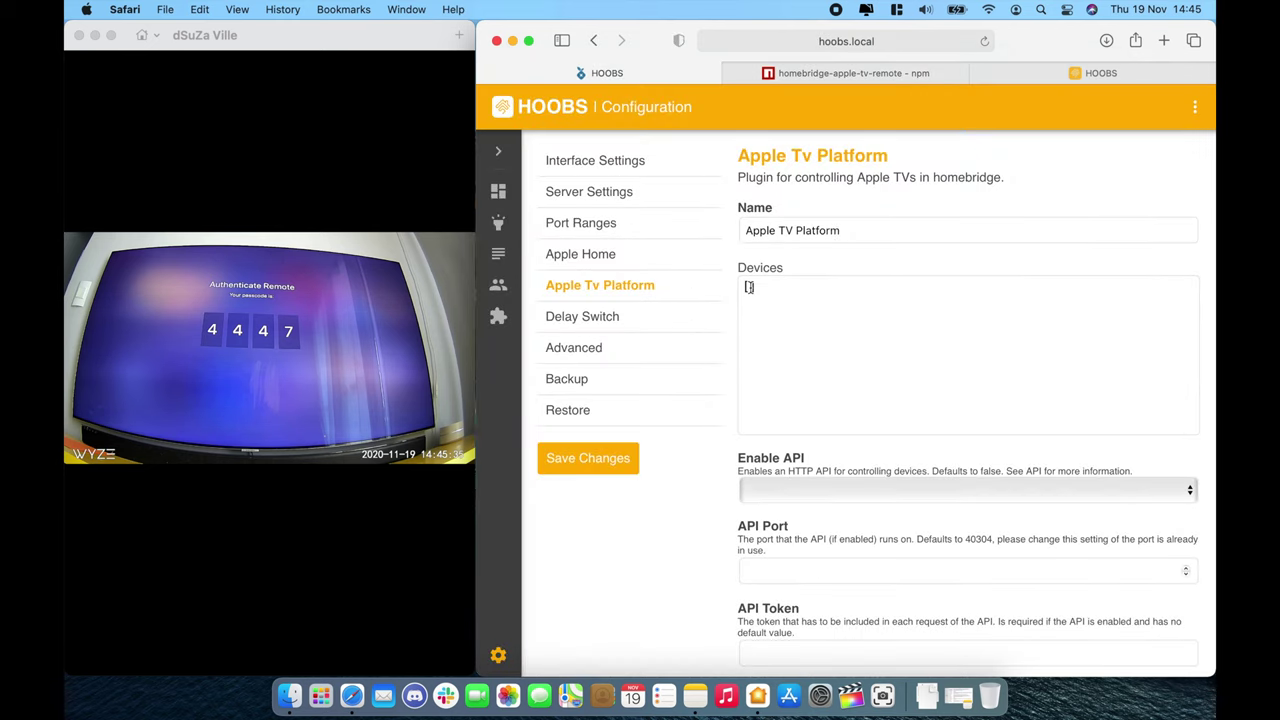
pyautogui.press('Return')
pyautogui.press('Return')
pyautogui.press('Return')
pyautogui.press('Up')
pyautogui.press('Up')
pyautogui.press('super+v')
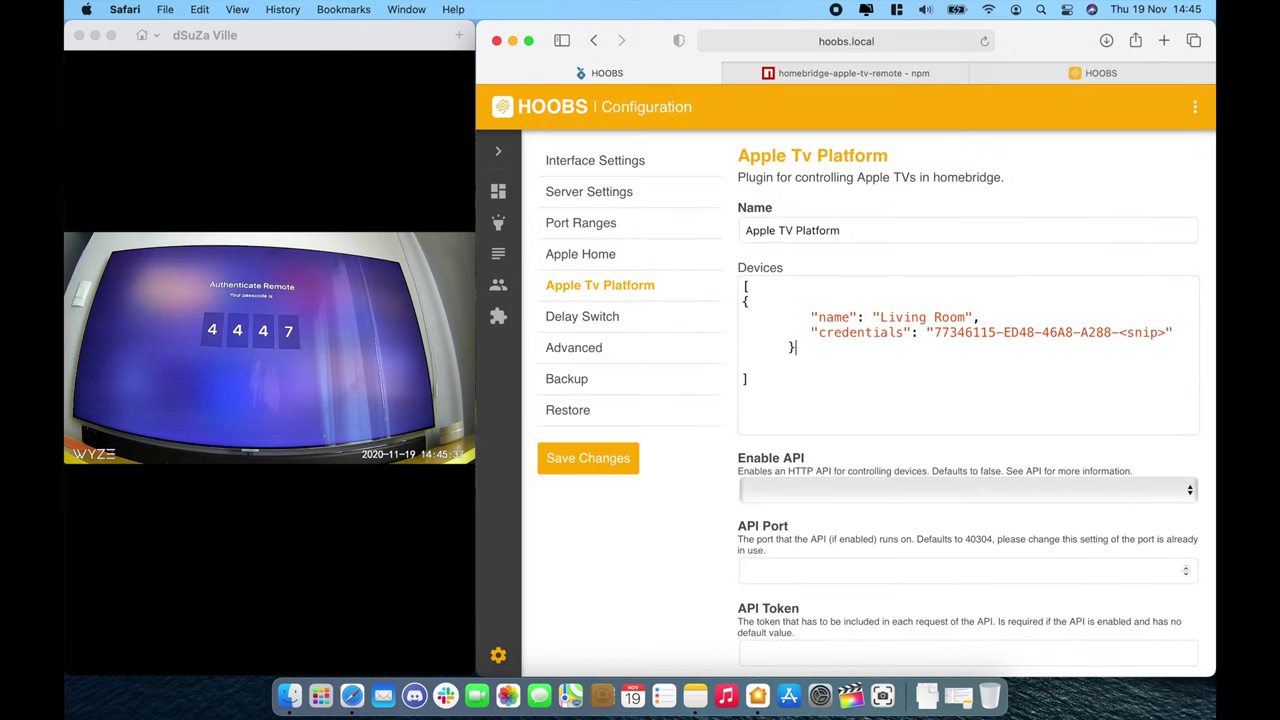
pyautogui.doubleClick(952, 317)
pyautogui.write('ATV')
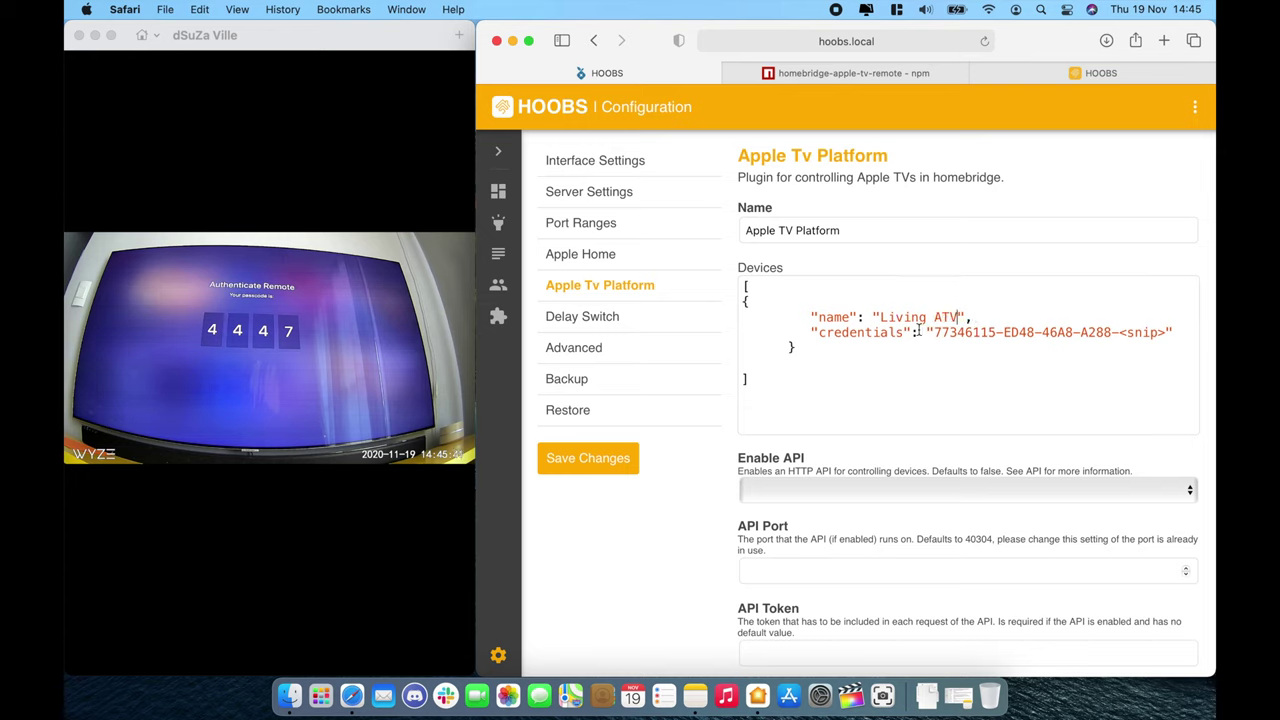
pyautogui.click(1178, 334)
pyautogui.press('Return')
# Step: Copy the isOnOffSwitchEnabled through playPauseSwitchName lines from the README's JSON config example
pyautogui.click(883, 72)
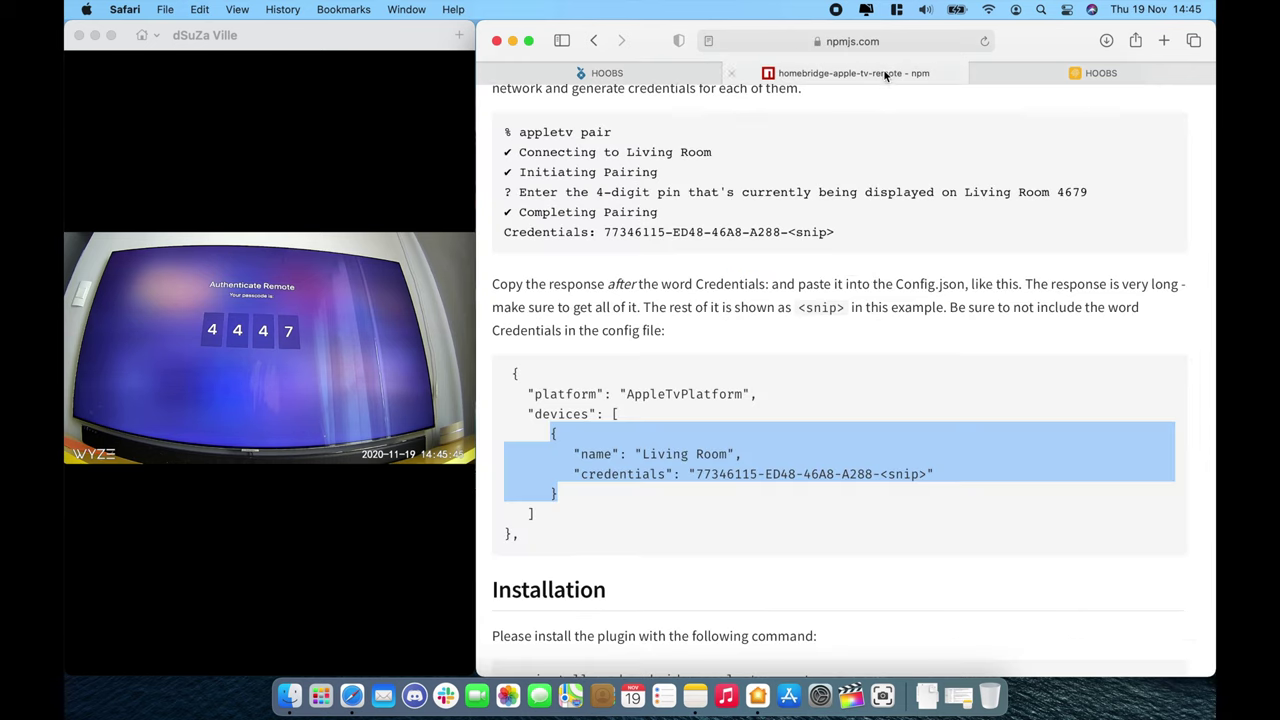
pyautogui.scroll(-10, 849, 406)
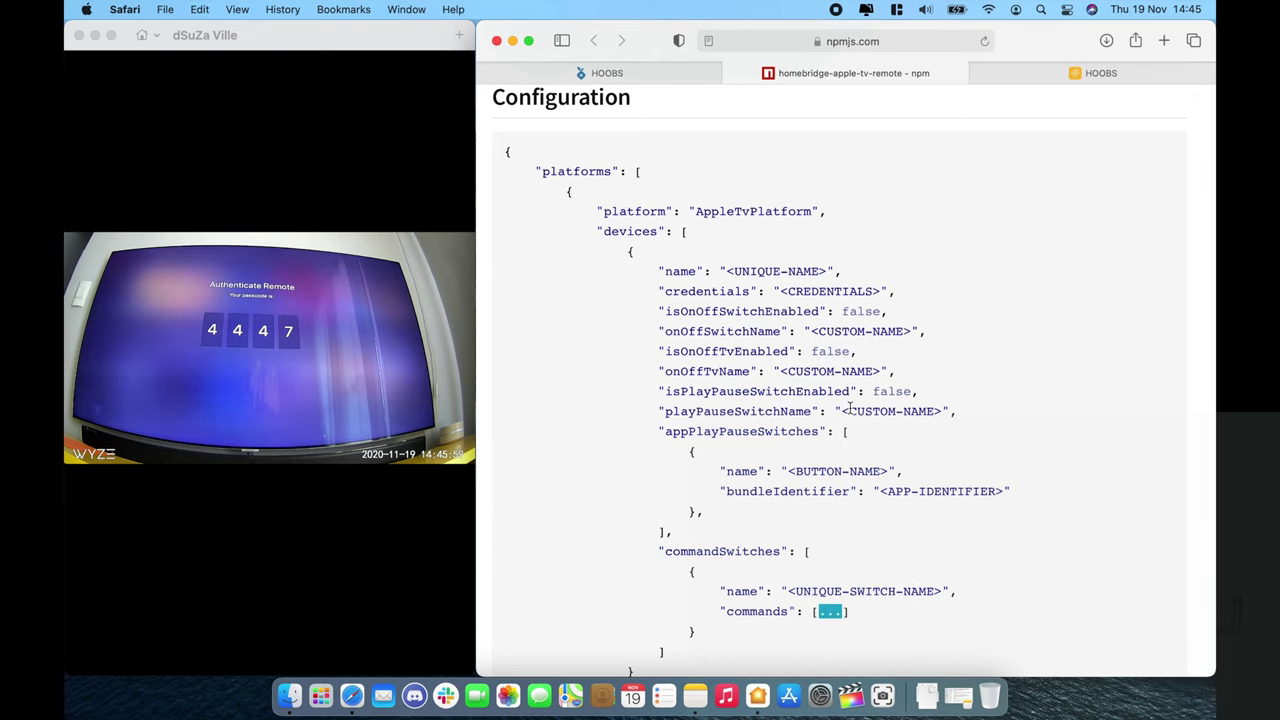
pyautogui.scroll(-2, 848, 408)
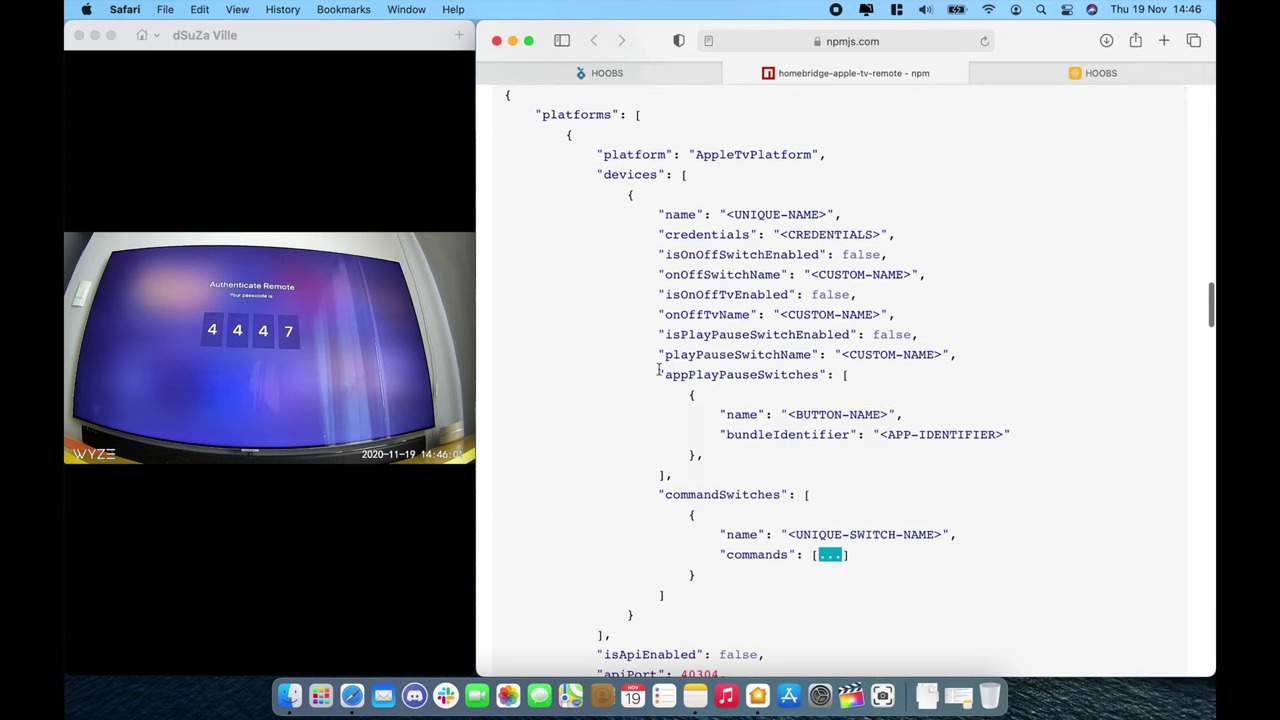
pyautogui.moveTo(658, 374); pyautogui.dragTo(662, 474)
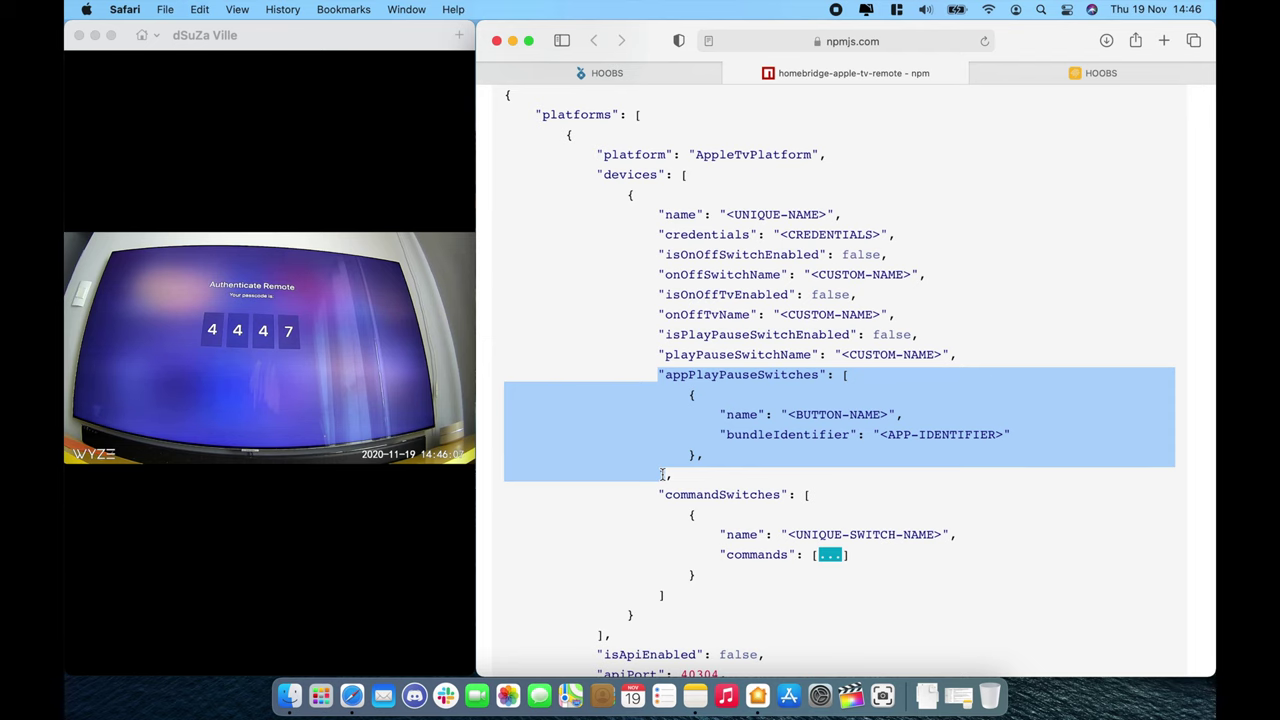
pyautogui.scroll(-10, 662, 474)
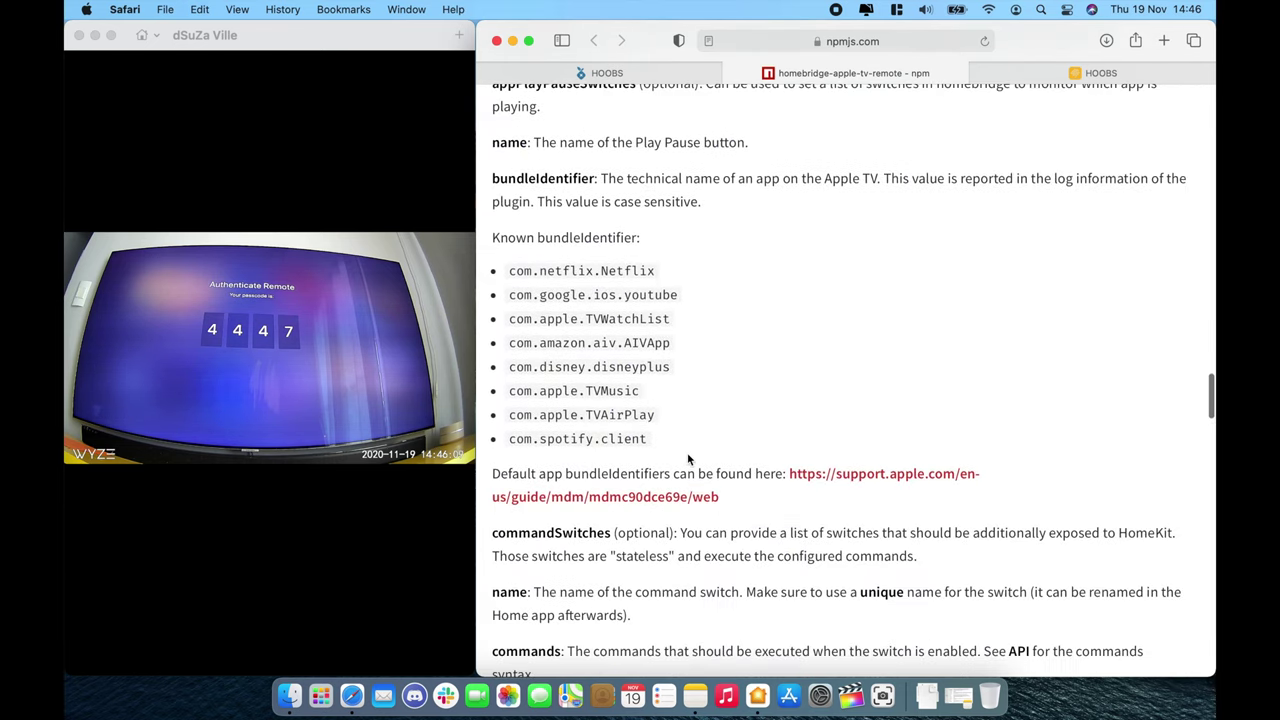
pyautogui.moveTo(688, 459); pyautogui.dragTo(571, 289)
pyautogui.scroll(10, 703, 313)
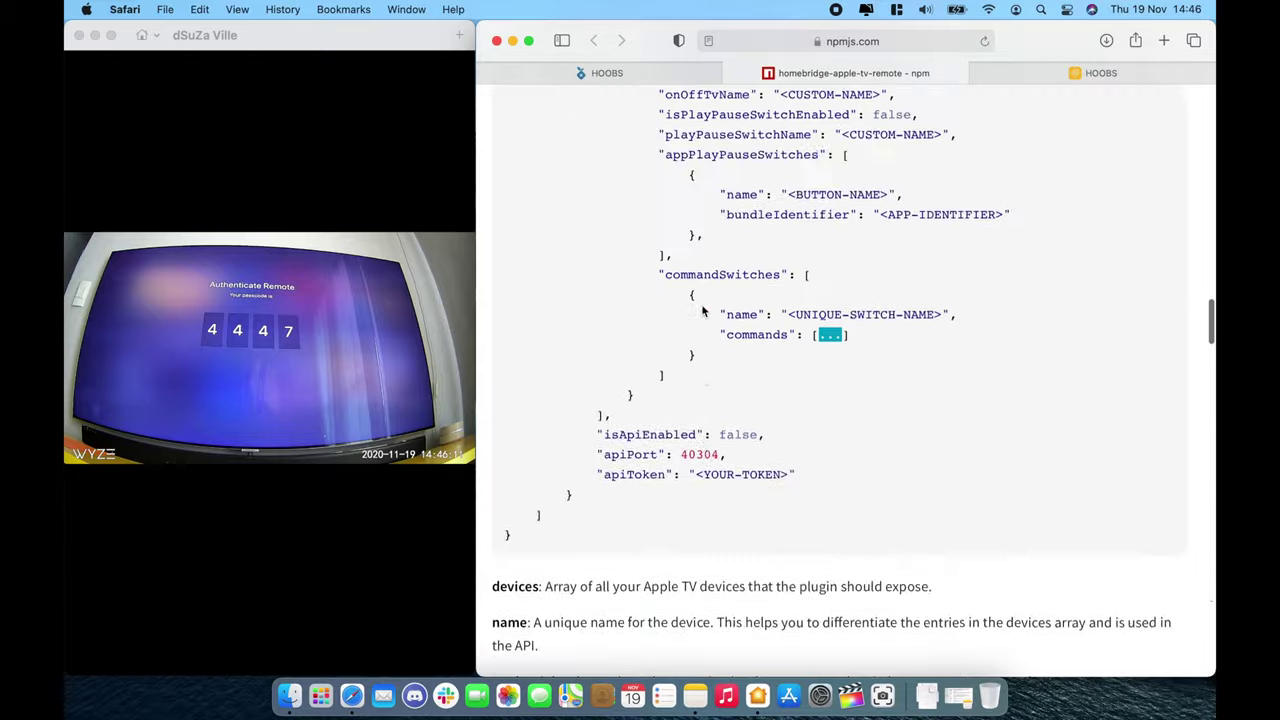
pyautogui.scroll(5, 702, 313)
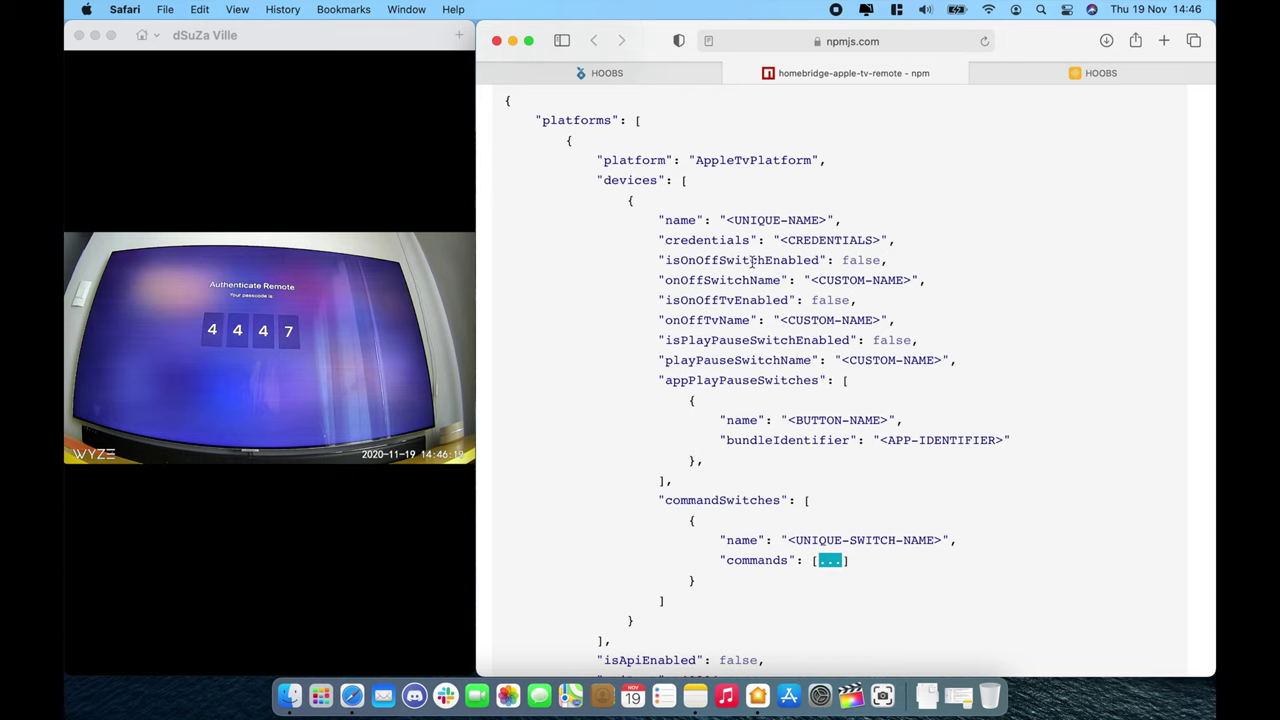
pyautogui.moveTo(657, 258); pyautogui.dragTo(957, 369)
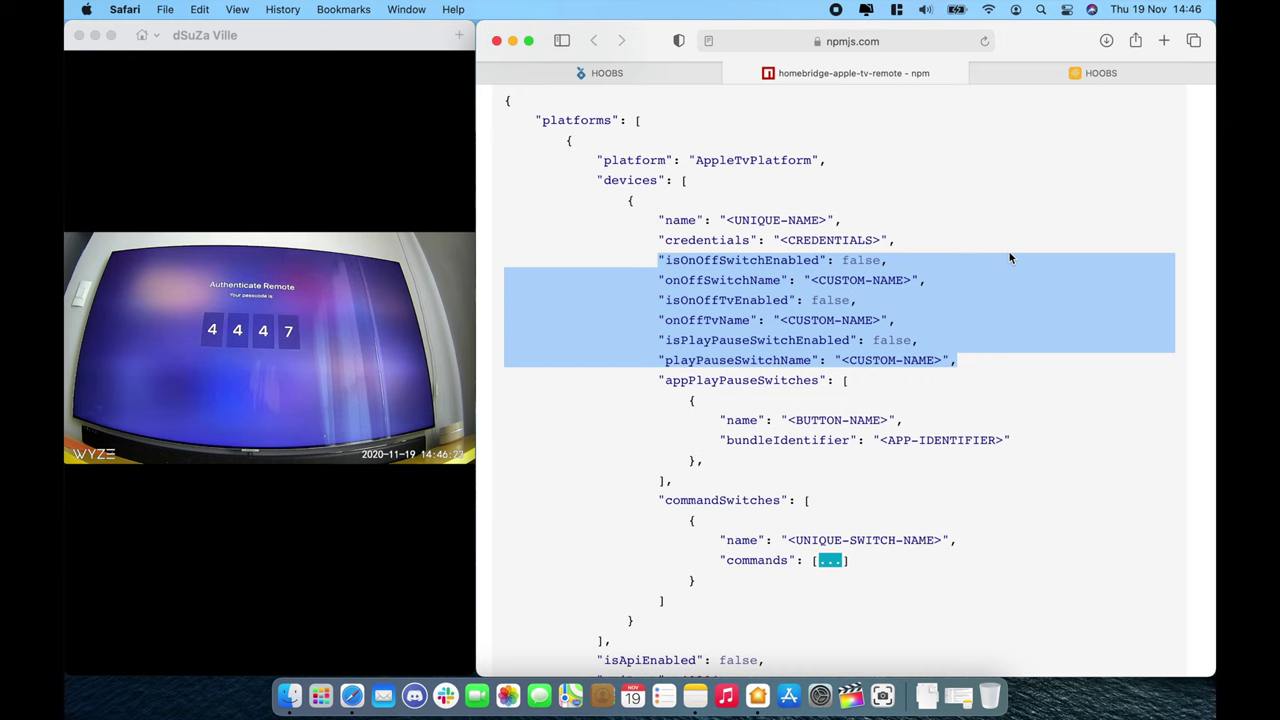
pyautogui.press('super+c')
# Step: Paste the options into Living ATV, enable the on/off switch named 'ATV On', and delete the TV lines
pyautogui.hotkey('ctrl', 'shift', 'Tab')
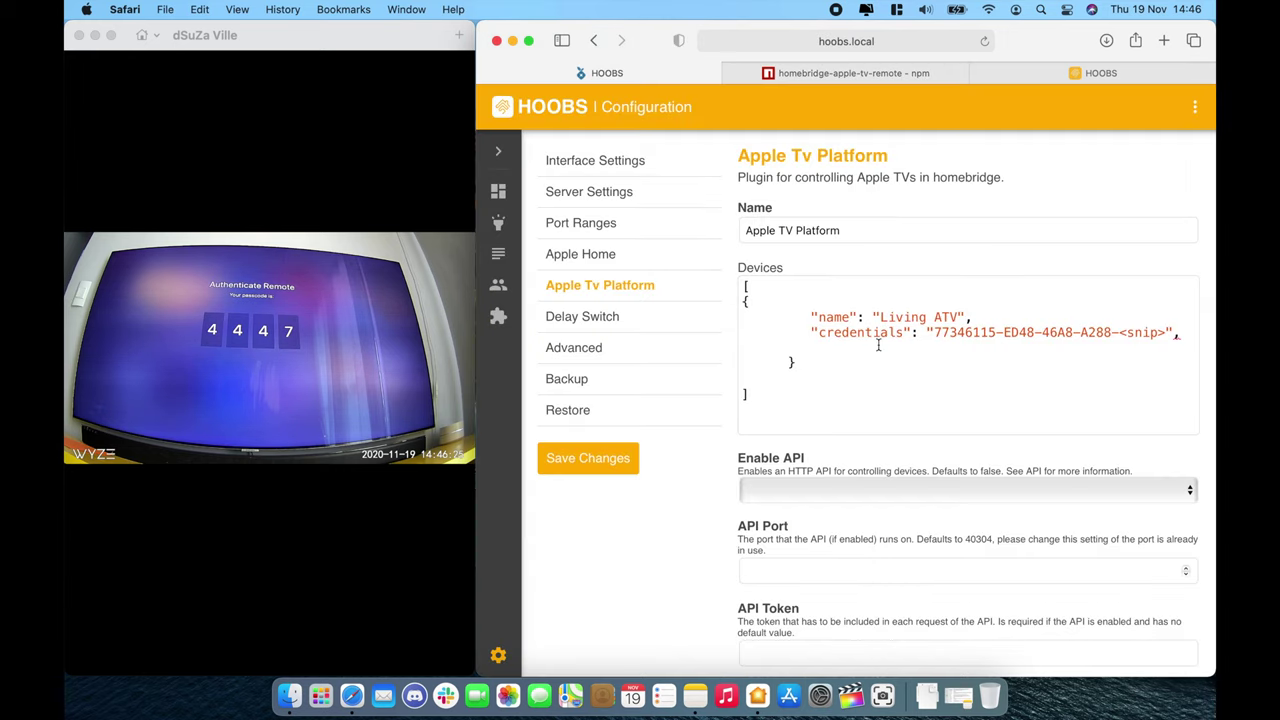
pyautogui.press('super+v')
pyautogui.scroll(-1, 968, 343)
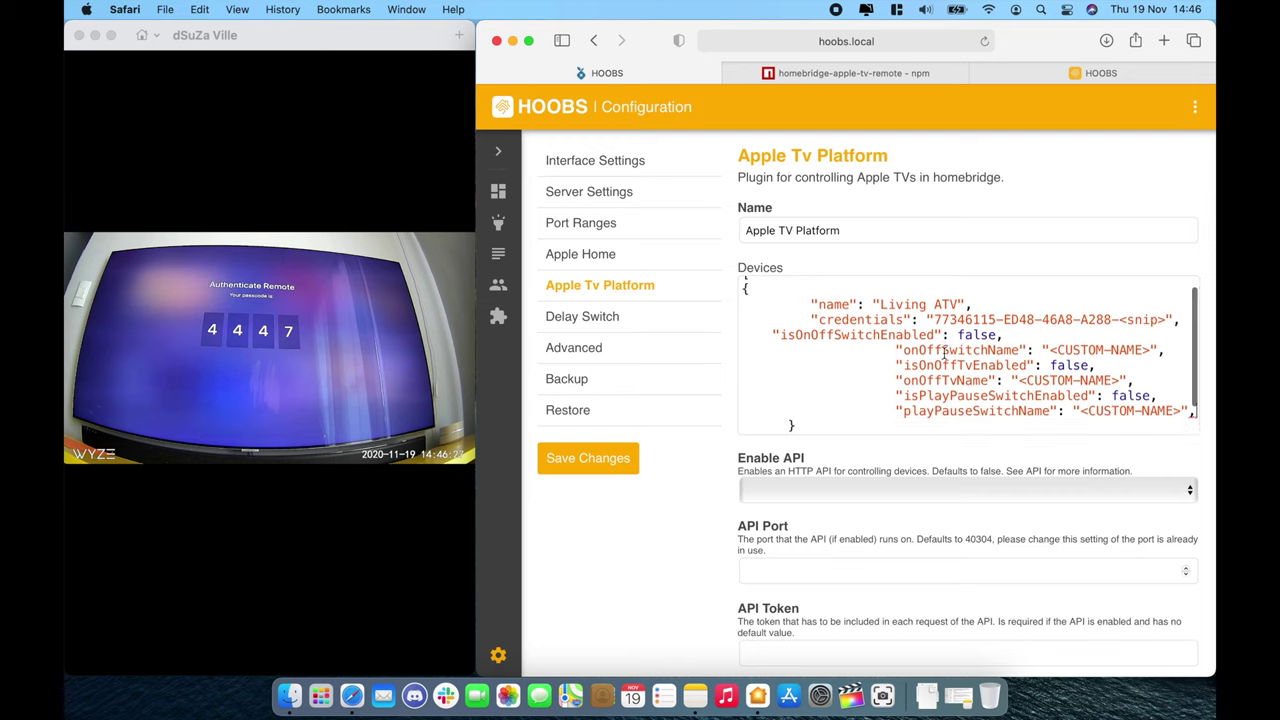
pyautogui.doubleClick(968, 347)
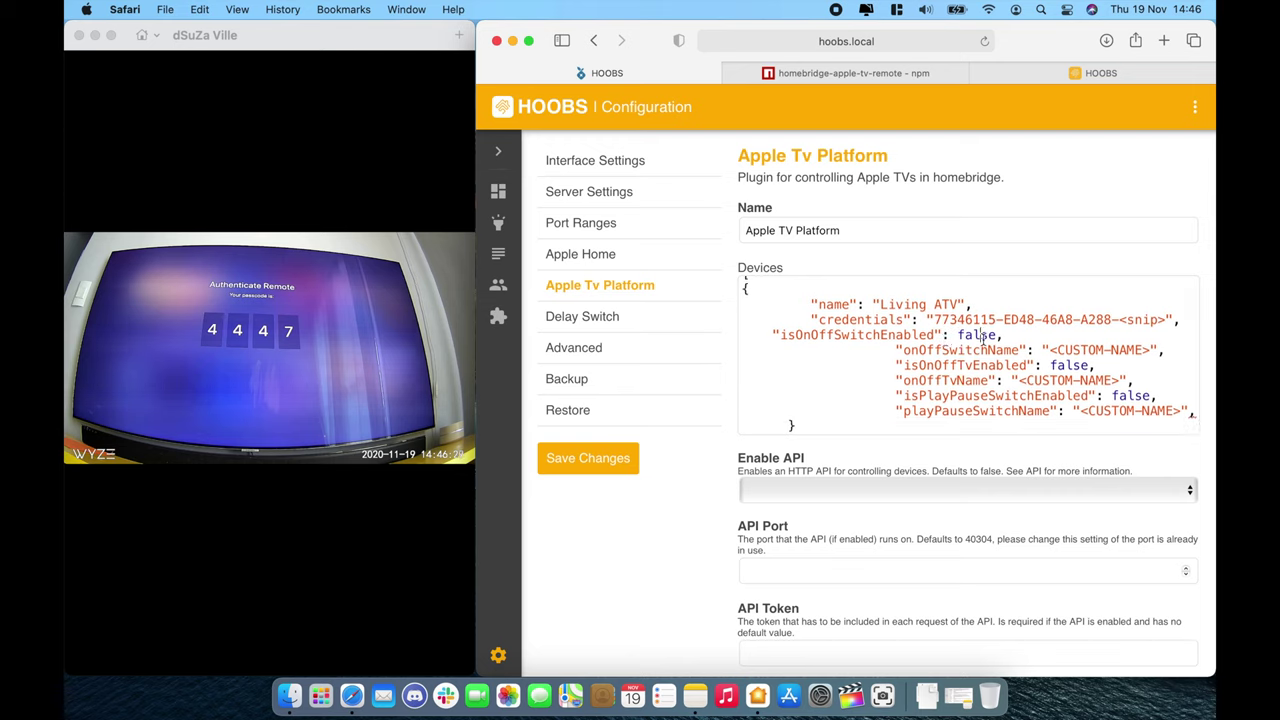
pyautogui.doubleClick(978, 336)
pyautogui.press('BackSpace')
pyautogui.write('true')
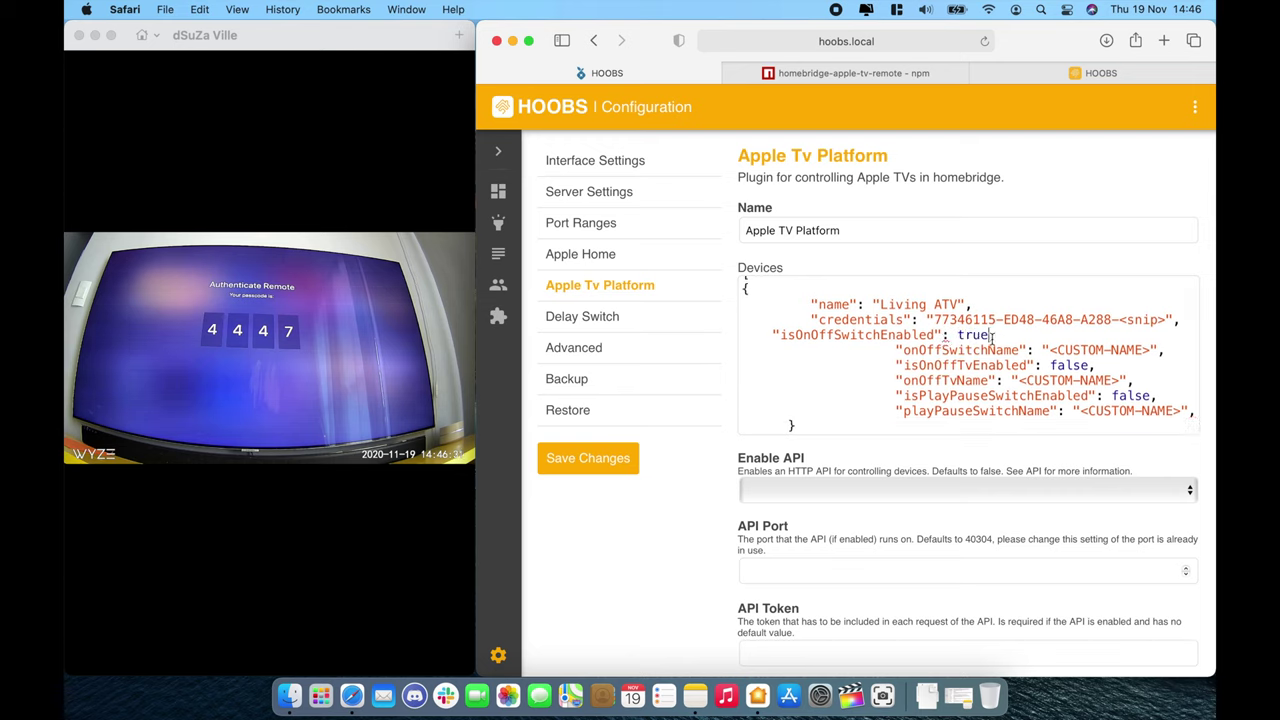
pyautogui.moveTo(1047, 350); pyautogui.dragTo(1158, 350)
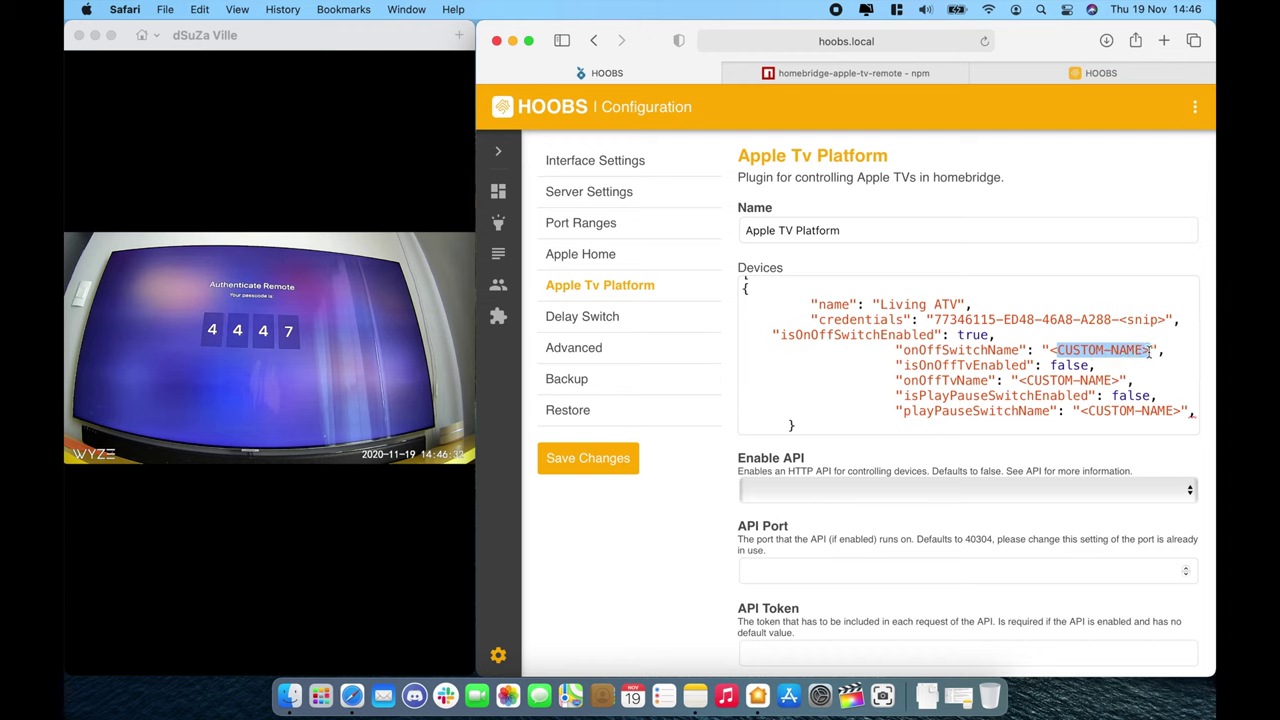
pyautogui.press('BackSpace')
pyautogui.write('ATV ON')
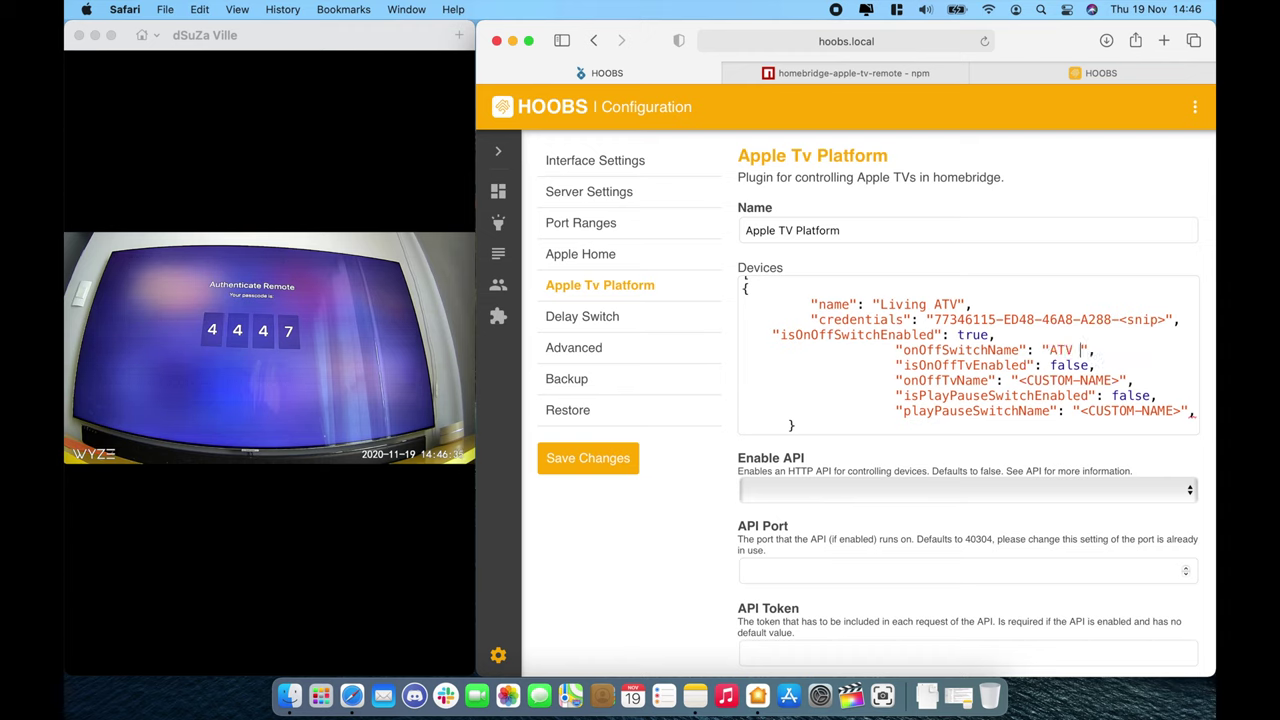
pyautogui.press('BackSpace')
pyautogui.write('n')
pyautogui.moveTo(1136, 381); pyautogui.dragTo(896, 366)
pyautogui.press('BackSpace')
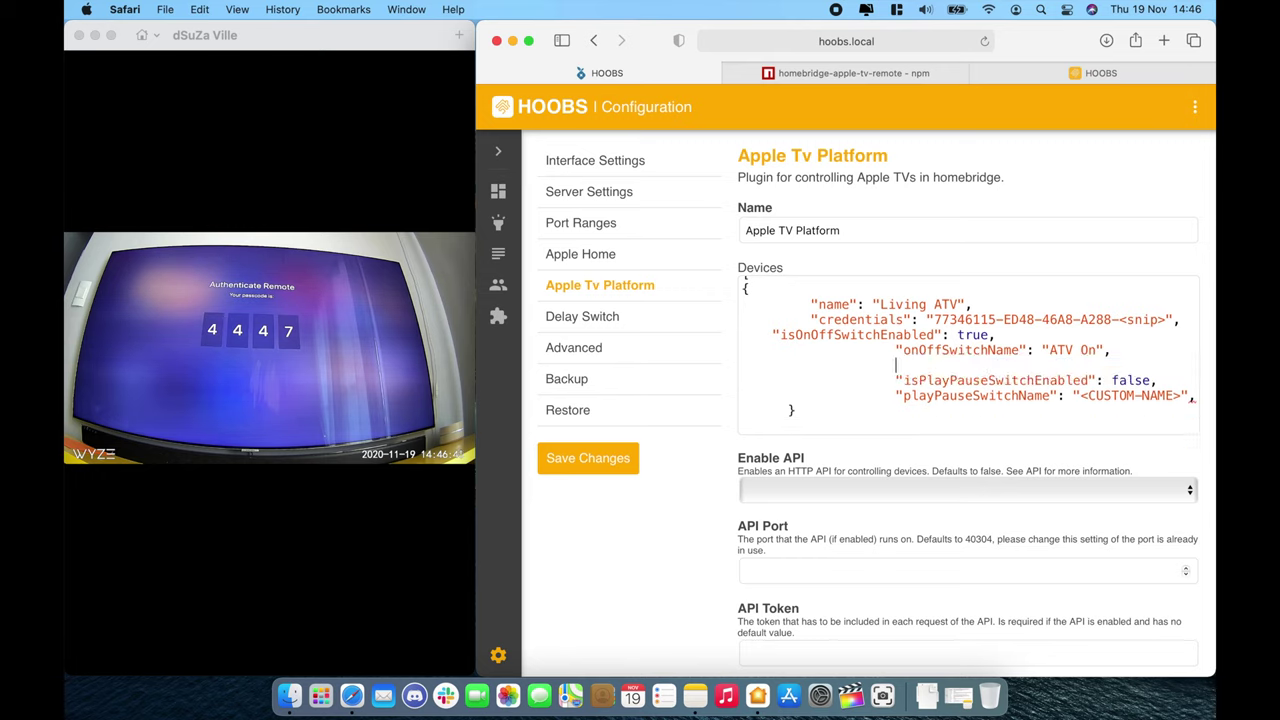
# Step: Enable the play/pause switch, name it 'ATV Pause', and remove its trailing comma
pyautogui.doubleClick(1130, 380)
pyautogui.write('true')
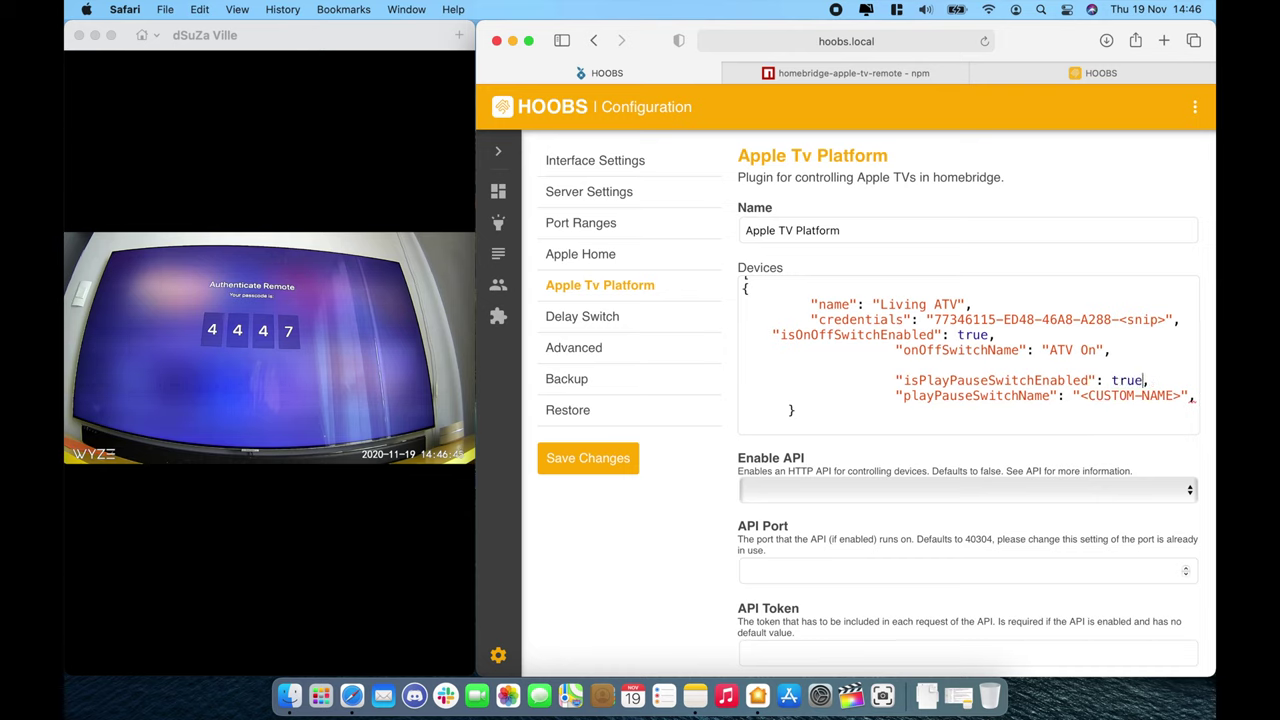
pyautogui.moveTo(1080, 396); pyautogui.dragTo(1183, 392)
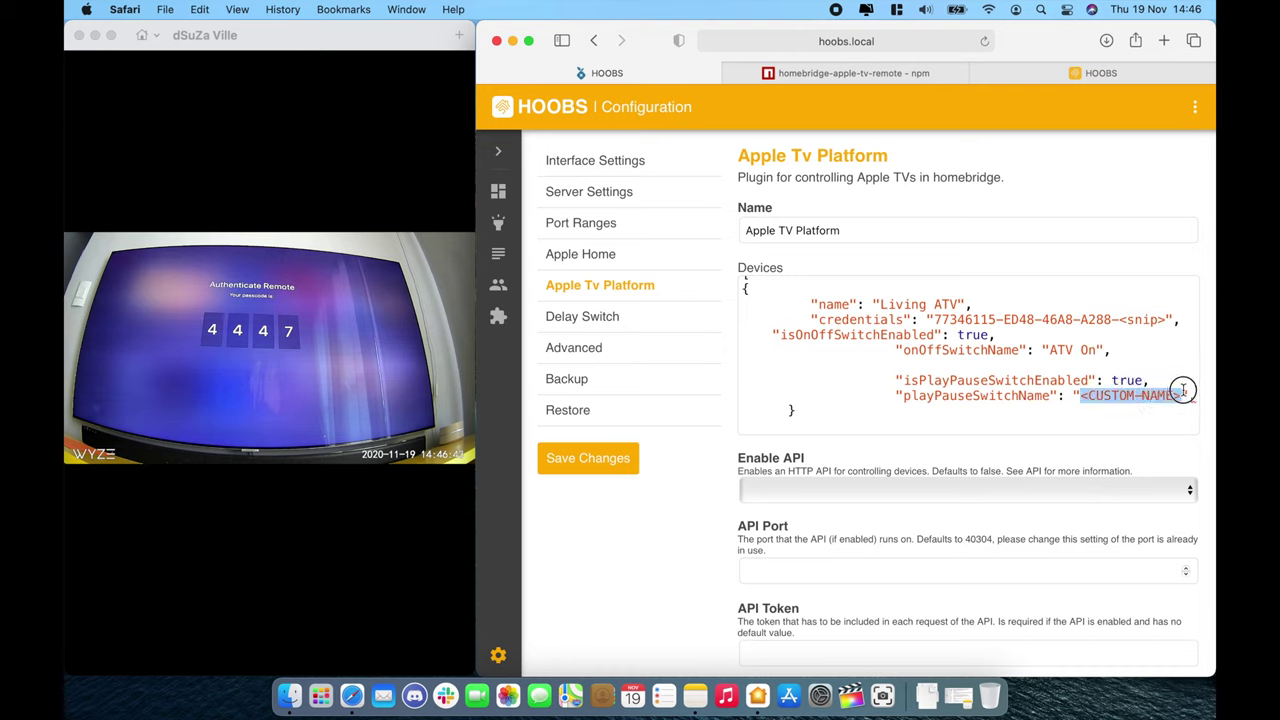
pyautogui.write('ATV Pause')
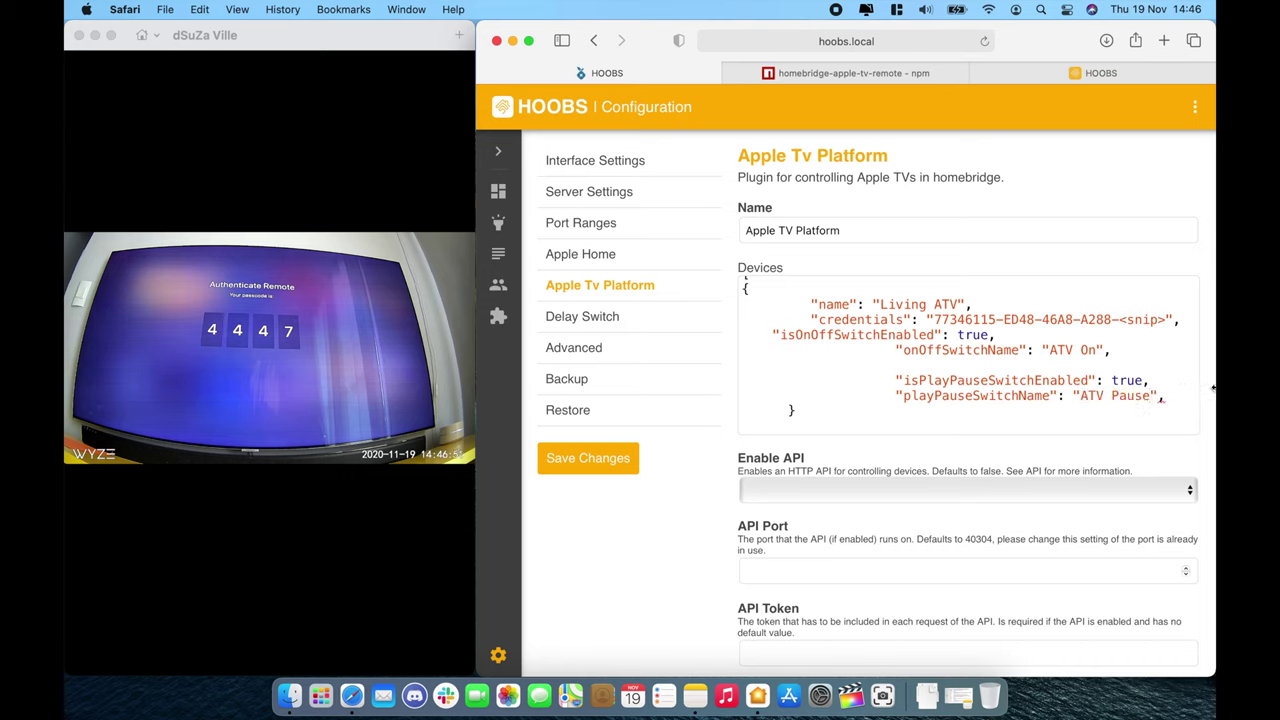
pyautogui.click(1176, 395)
pyautogui.press('BackSpace')
pyautogui.scroll(-1, 1129, 429)
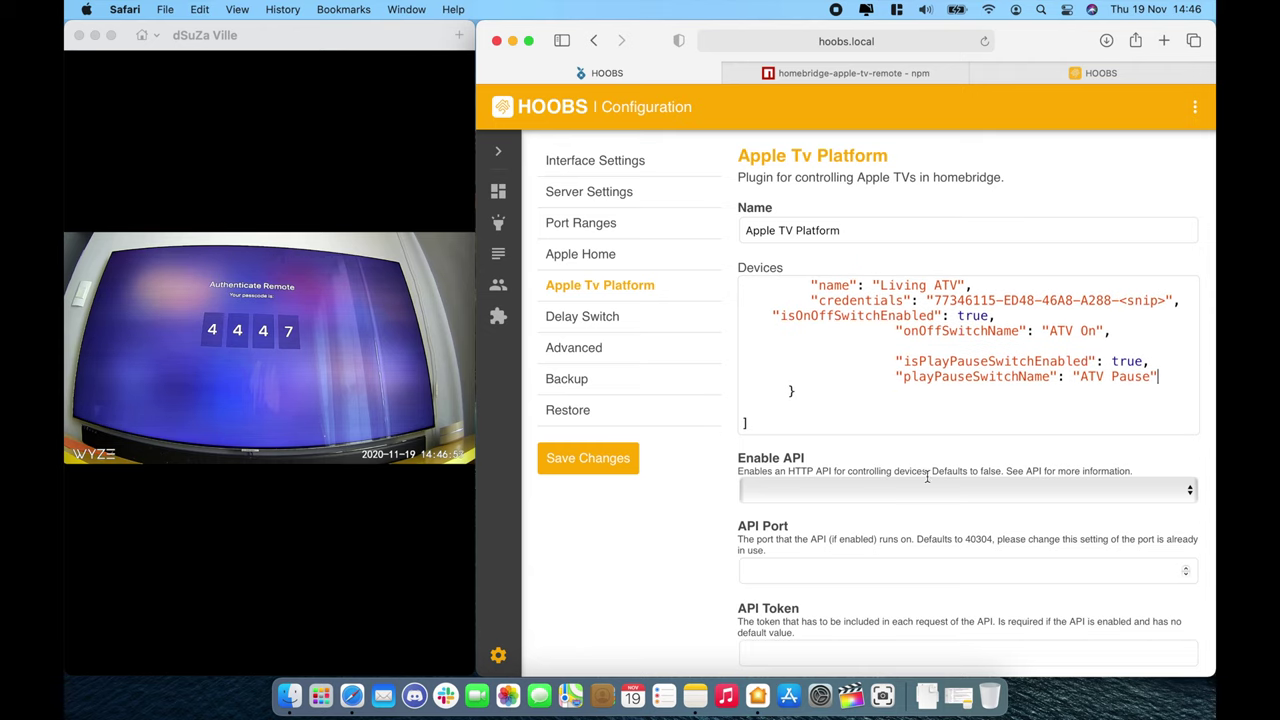
pyautogui.click(855, 73)
# Step: Scroll the plugin's npm README down through the API section to the command key list
pyautogui.scroll(-5, 780, 456)
pyautogui.scroll(-15, 779, 456)
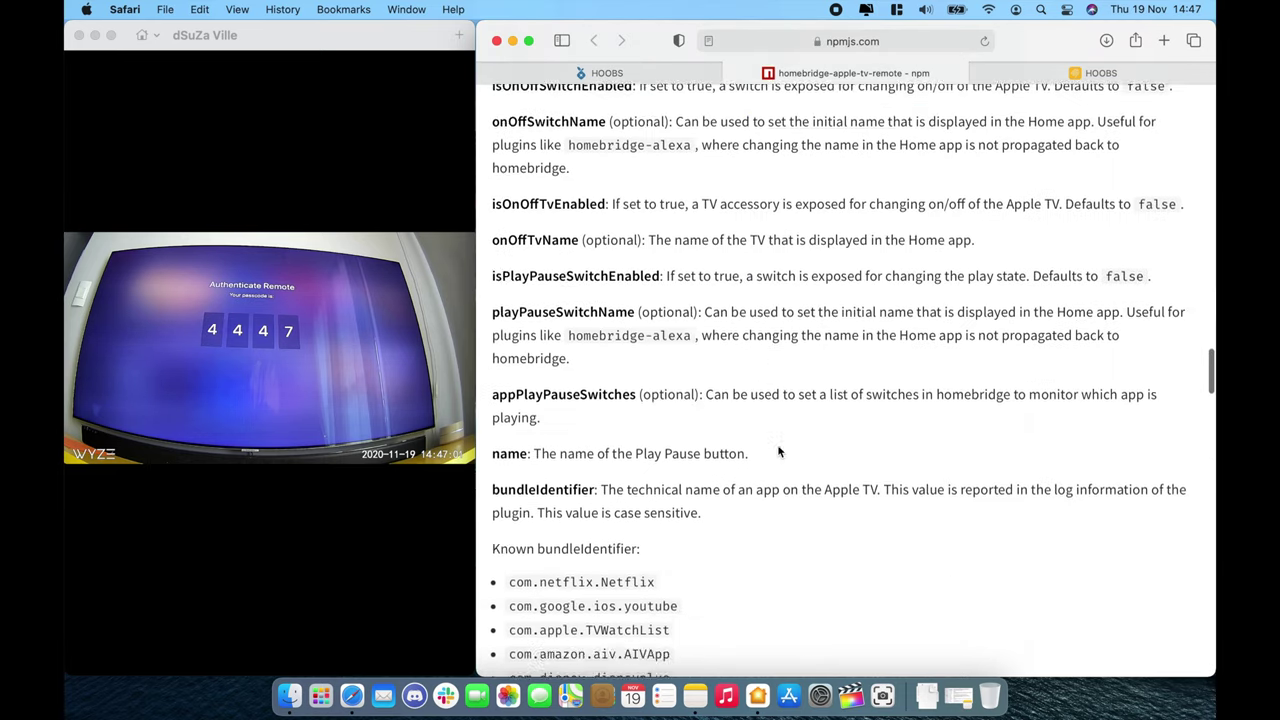
pyautogui.scroll(-10, 779, 452)
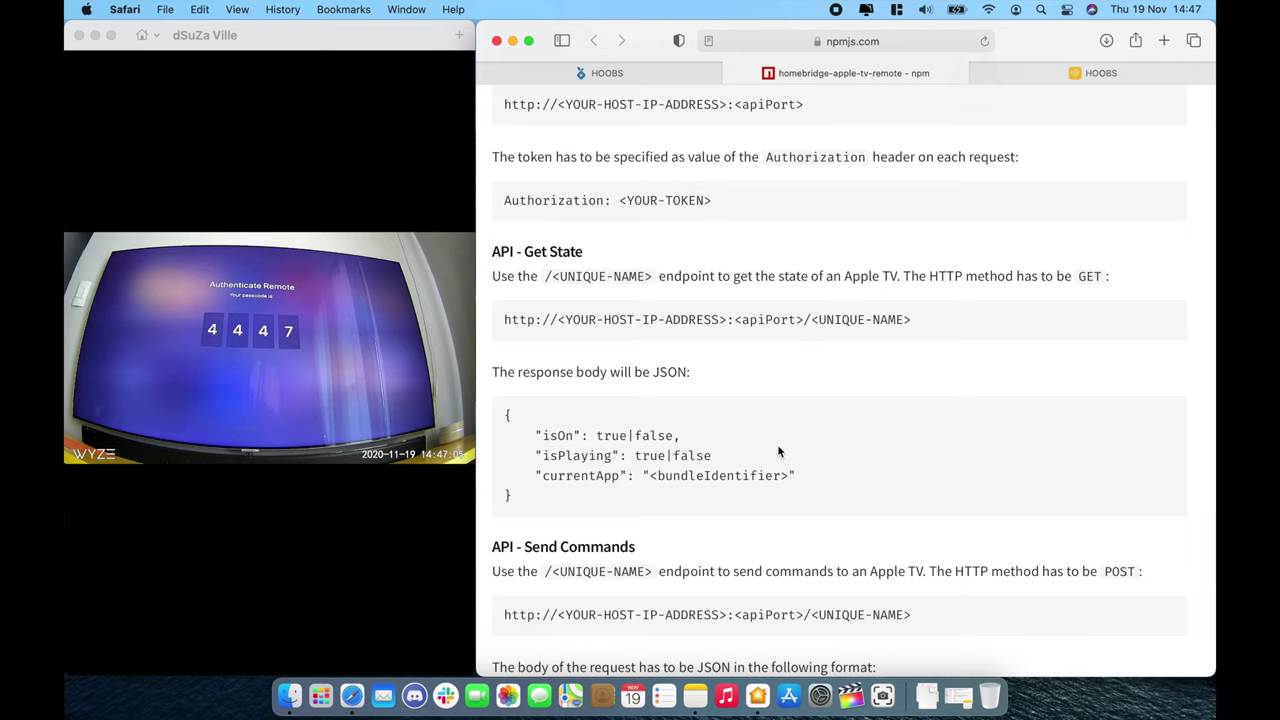
pyautogui.scroll(-15, 778, 452)
pyautogui.scroll(-3, 778, 452)
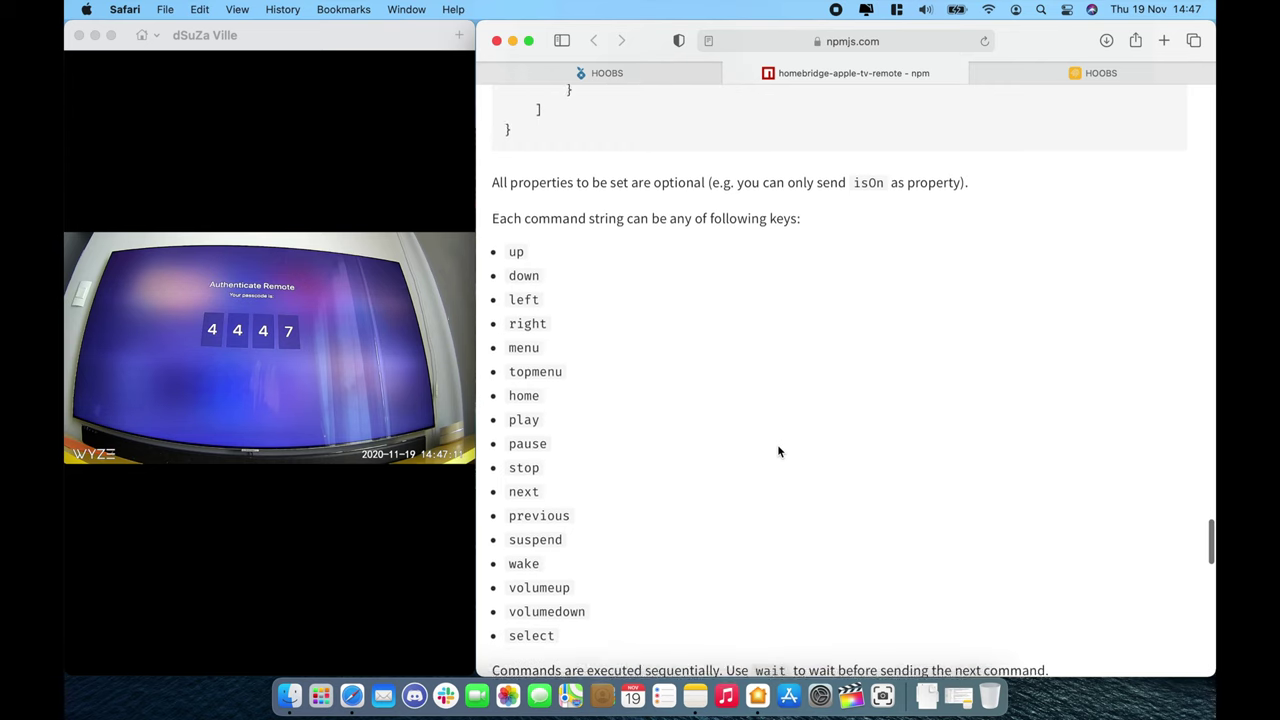
pyautogui.scroll(-1, 778, 452)
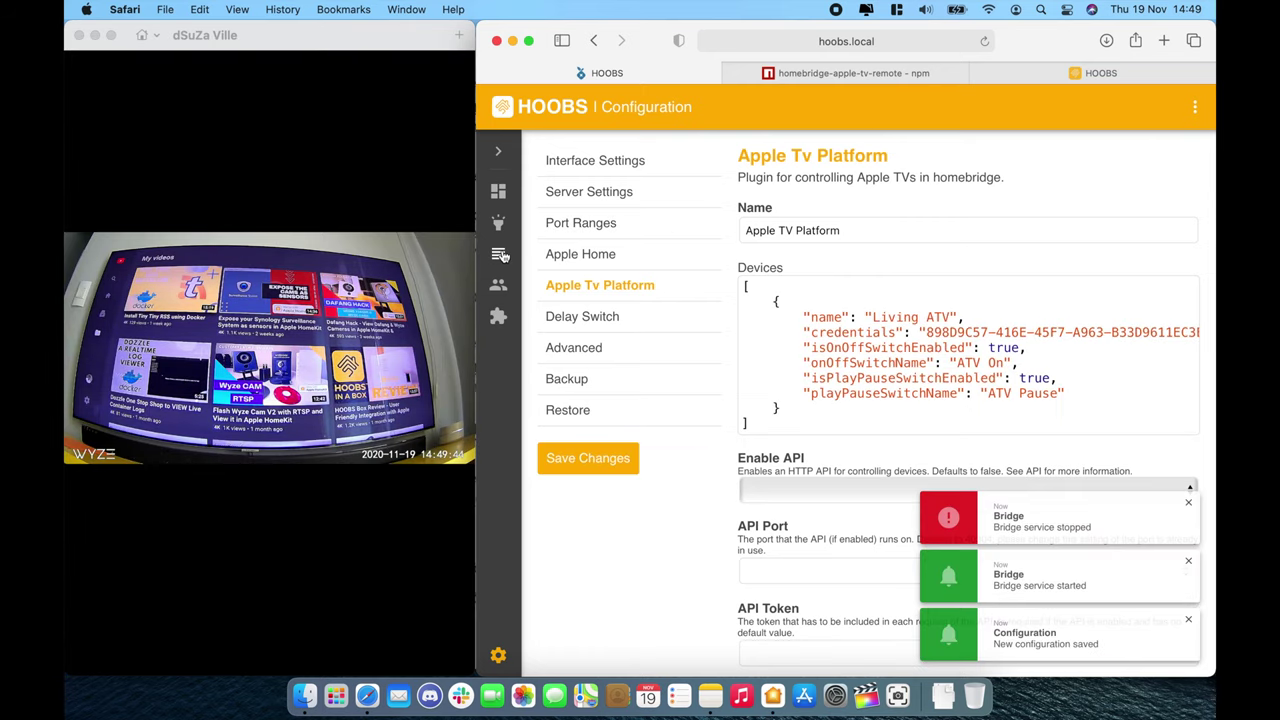
# Step: Check the HOOBS log for Living ATV's switches, then bring Apple Home forward to test them
pyautogui.click(499, 255)
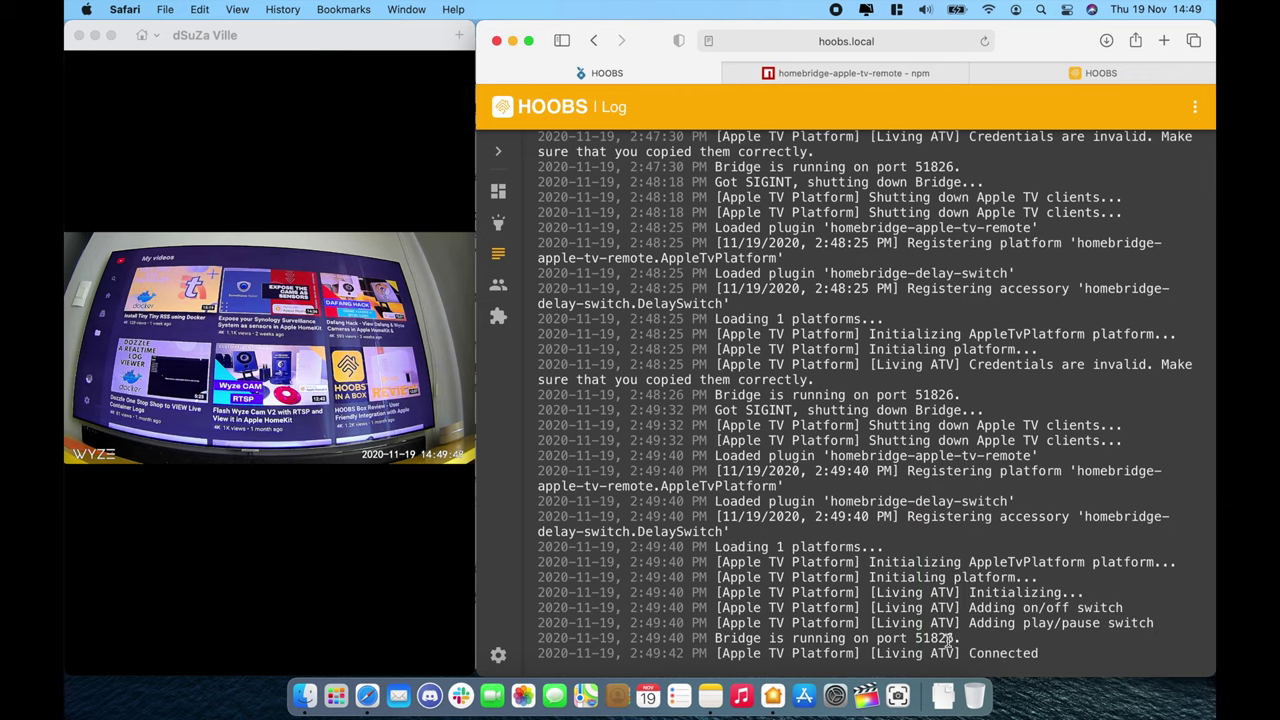
pyautogui.click(351, 531)
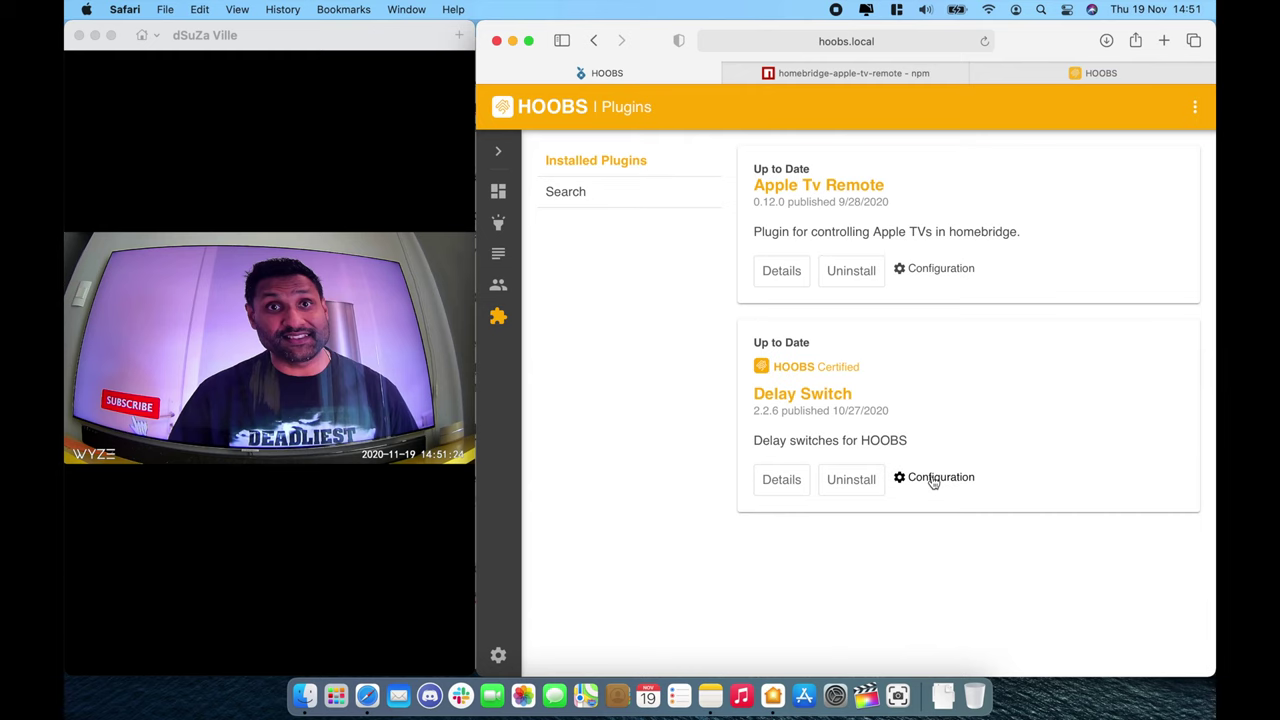
# Step: Add a Delay Switch accessory named 'TV 5', leaving the default 5000 ms delay
pyautogui.click(931, 477)
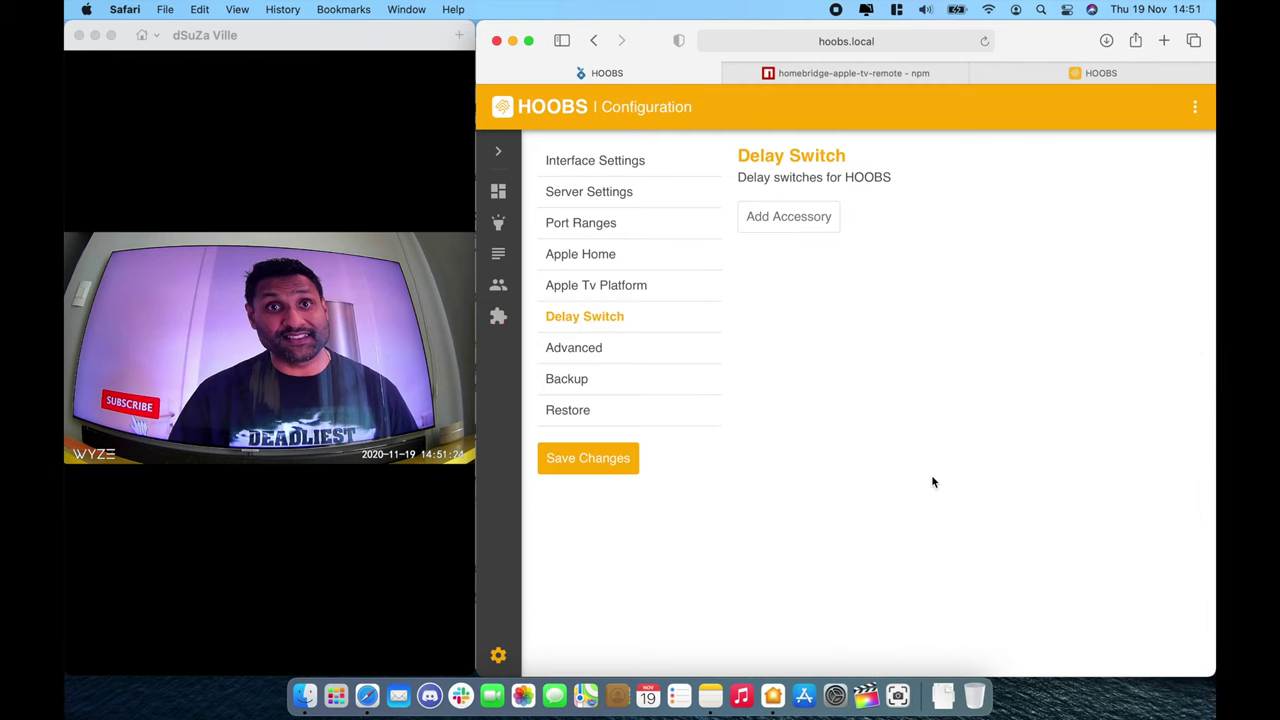
pyautogui.click(818, 216)
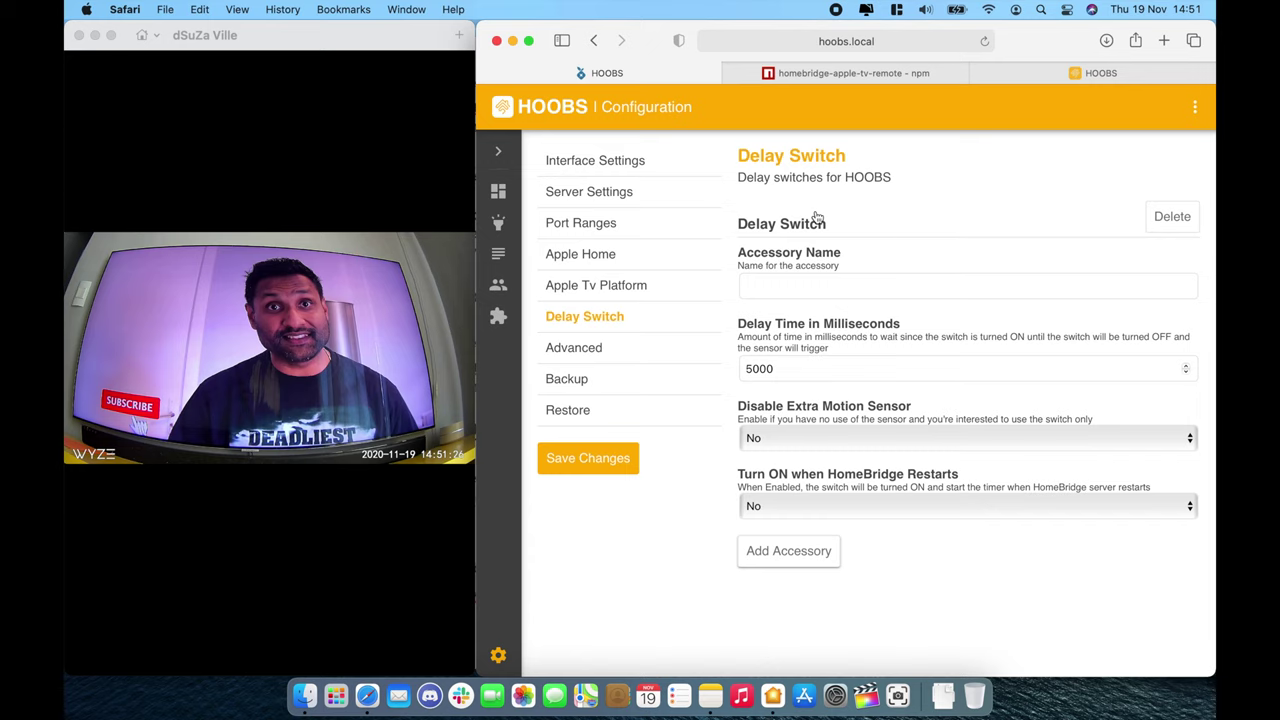
pyautogui.click(871, 284)
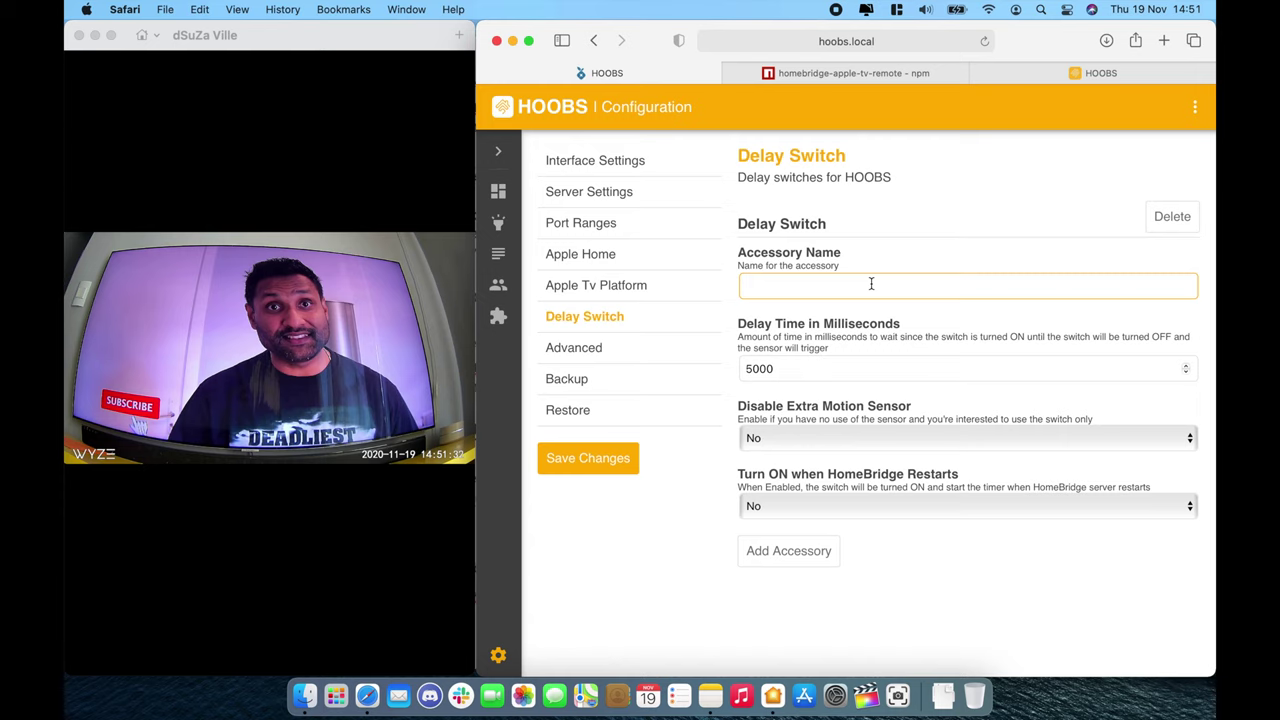
pyautogui.write('TV %')
pyautogui.press('BackSpace')
pyautogui.write('5')
# Step: Search Google for 5 minutes in milliseconds and select the 300000 result
pyautogui.click(1163, 40)
pyautogui.write('5')
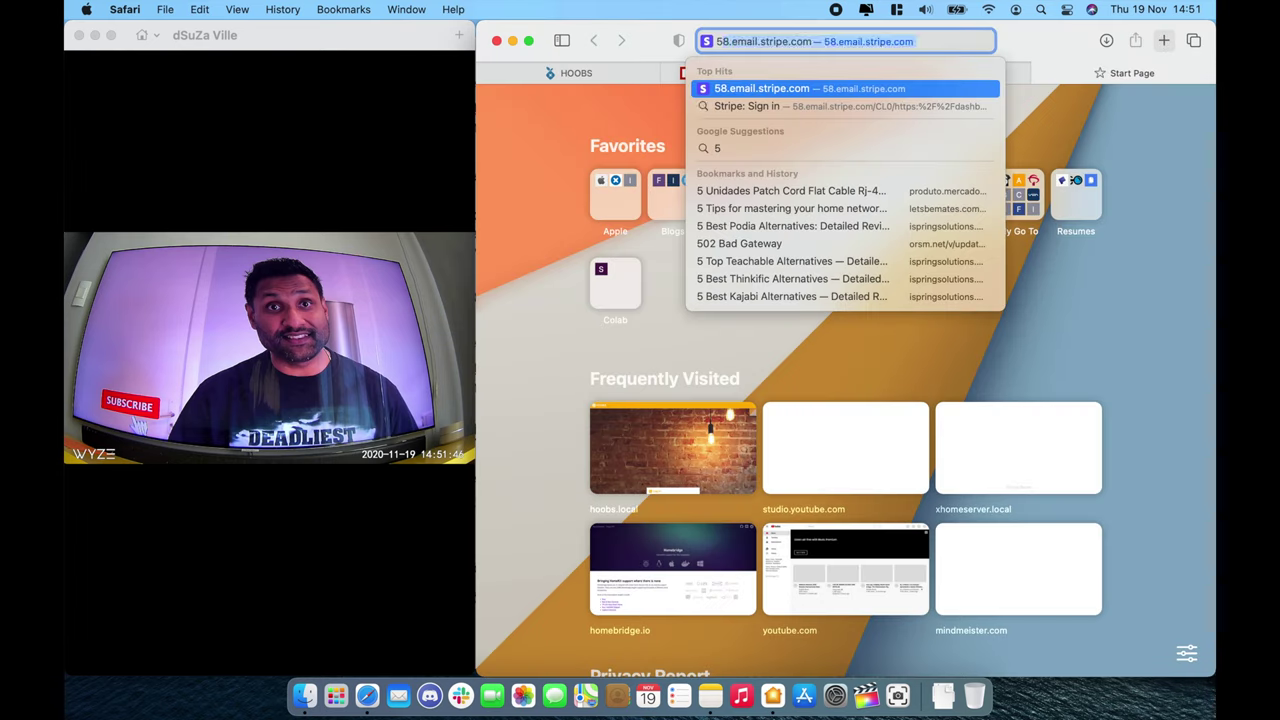
pyautogui.write(' minutes in m')
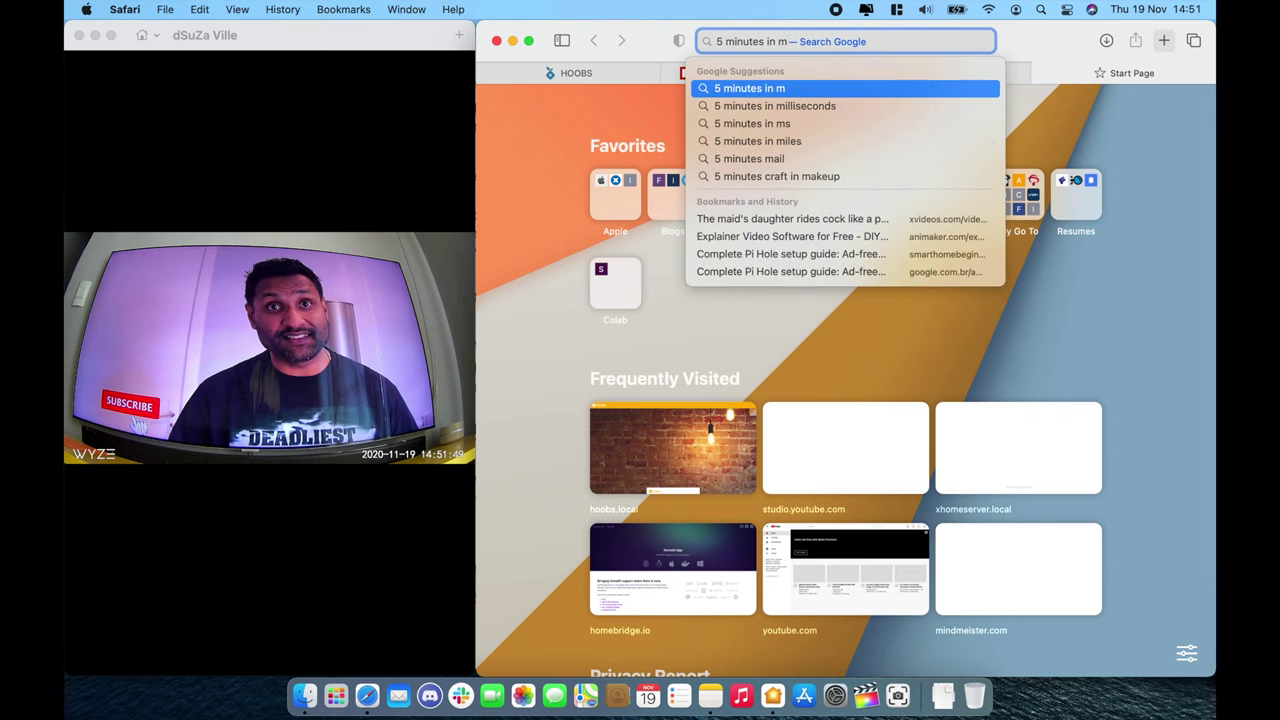
pyautogui.press('Down')
pyautogui.press('Return')
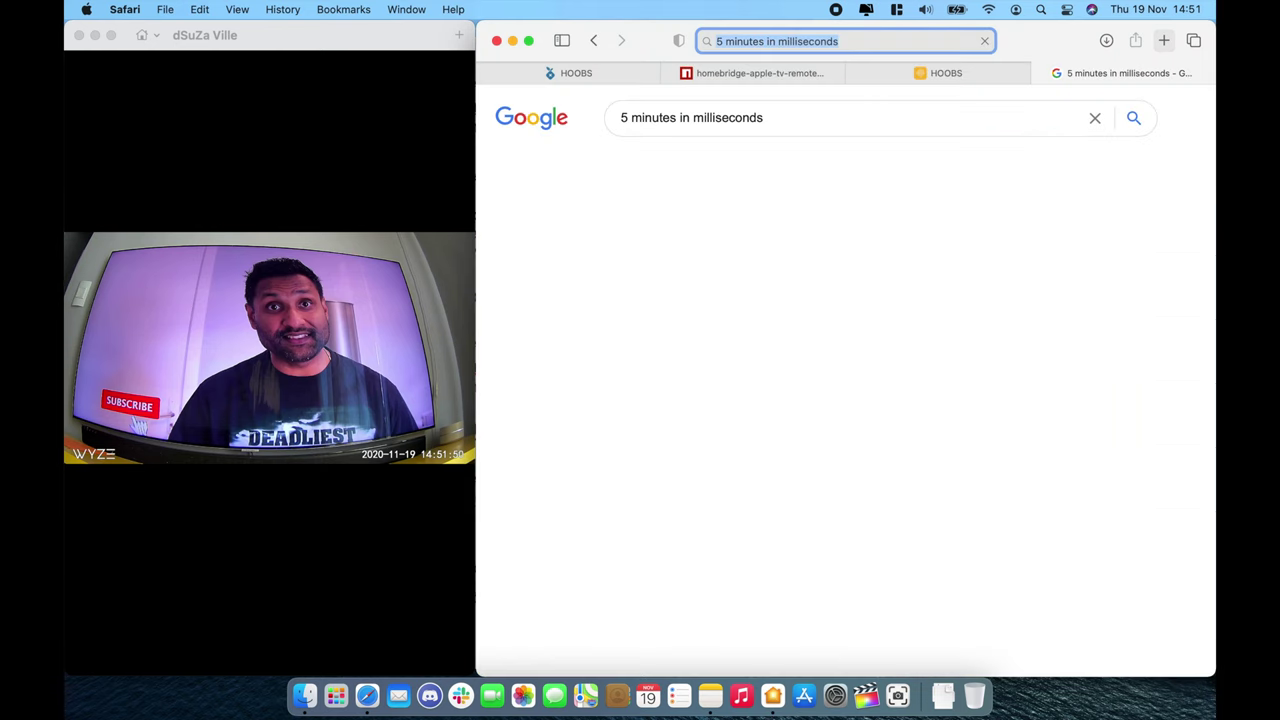
pyautogui.doubleClick(907, 299)
pyautogui.press('super+c')
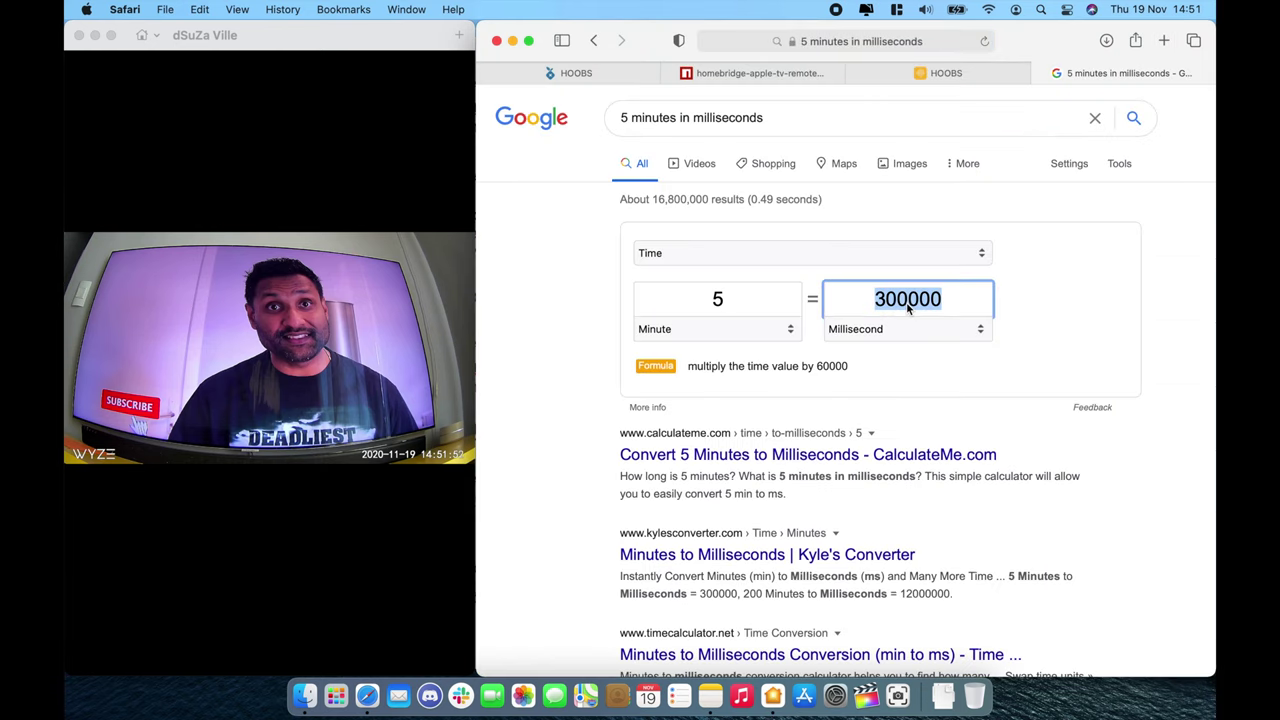
# Step: Replace TV 5's 5000 delay with 300000 ms and save the Delay Switch configuration
pyautogui.click(610, 72)
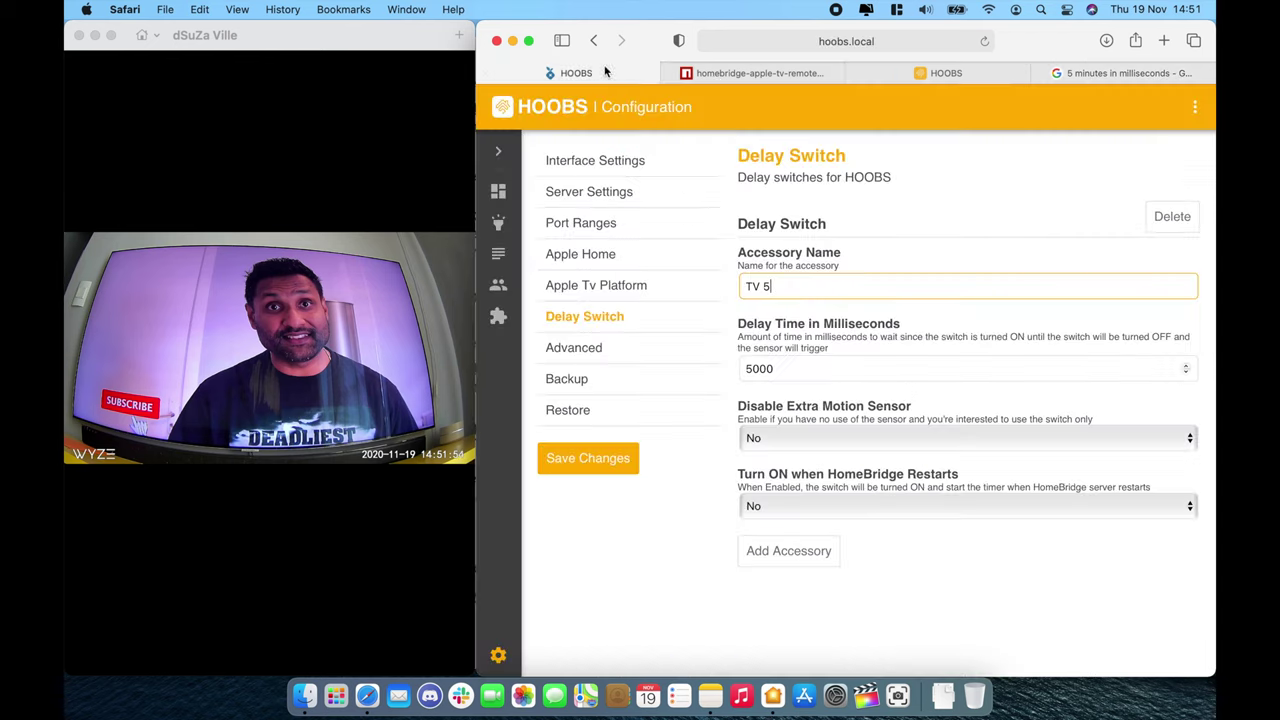
pyautogui.doubleClick(799, 368)
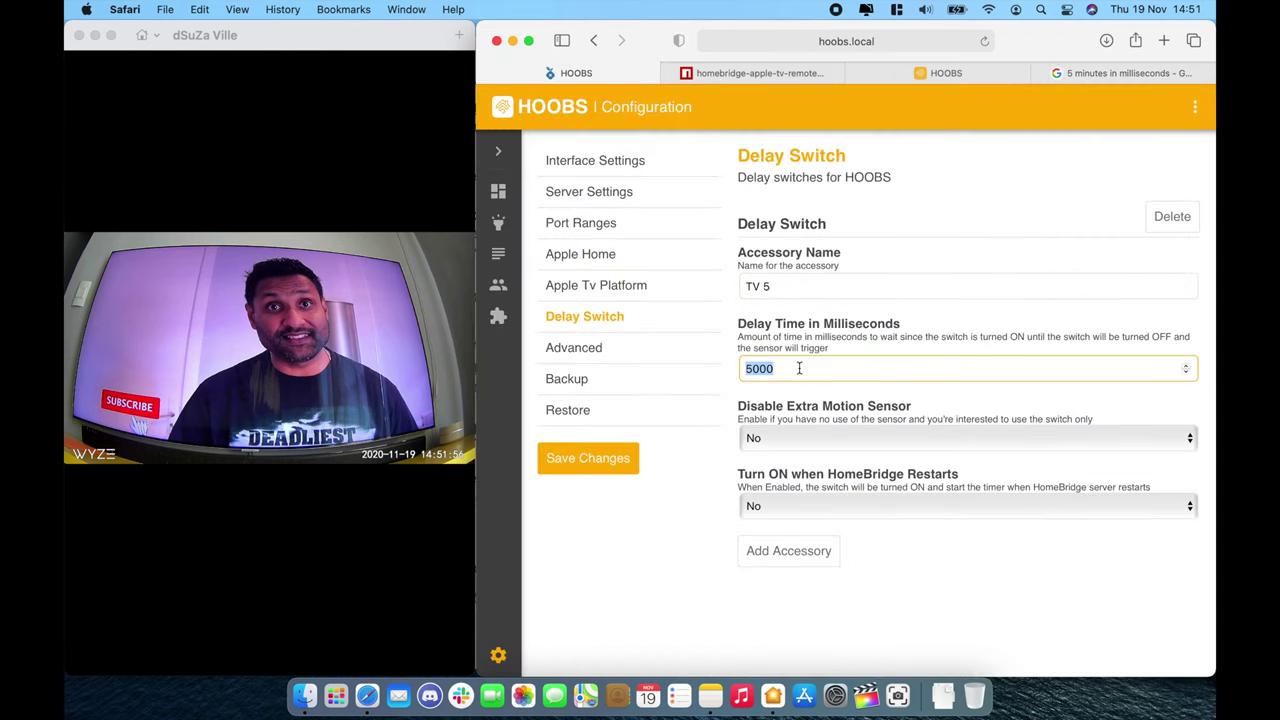
pyautogui.press('super+v')
pyautogui.press('Tab')
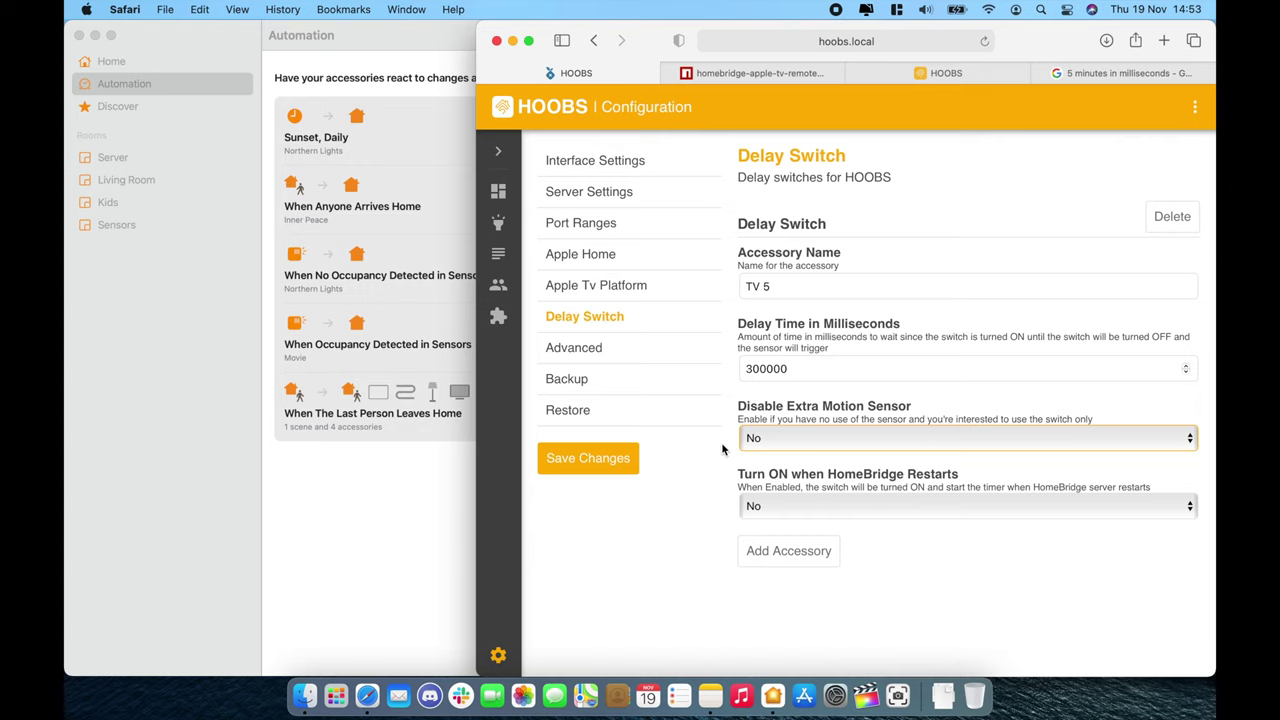
pyautogui.click(580, 459)
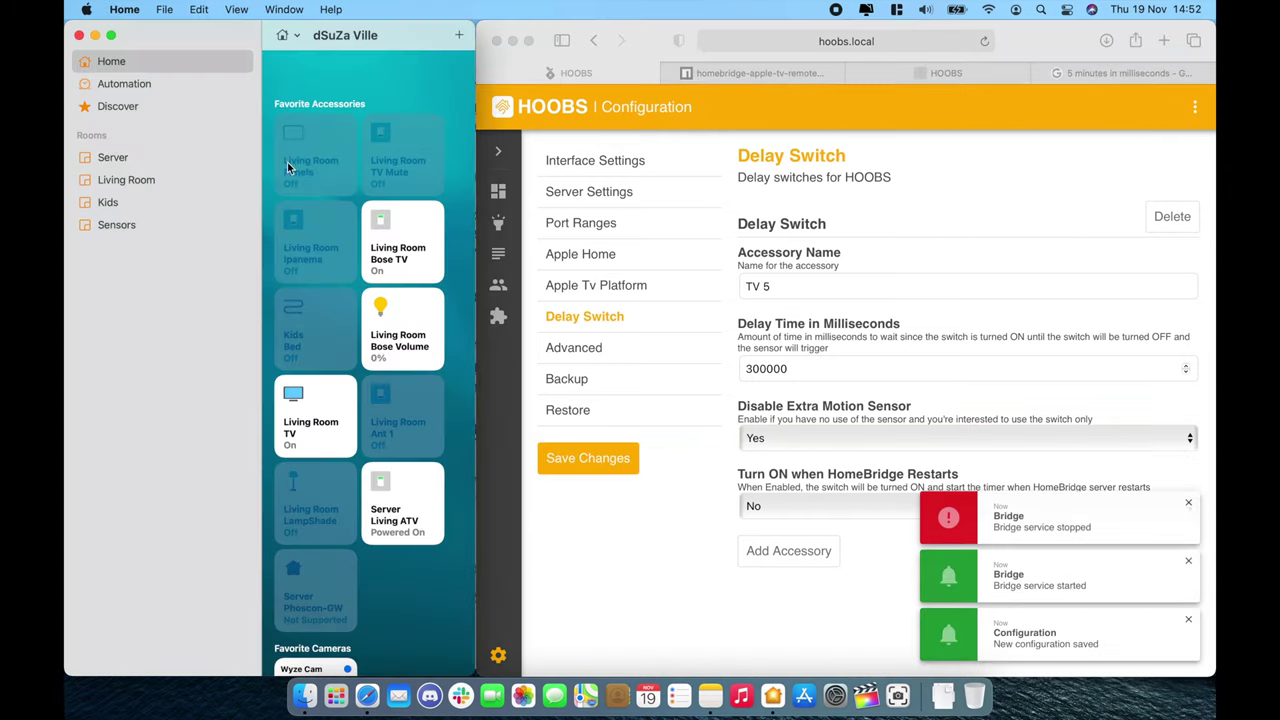
# Step: Maximize the Home window, then switch TV 5 on and back off so its tile reads Powered Off
pyautogui.click(898, 9)
pyautogui.click(934, 330)
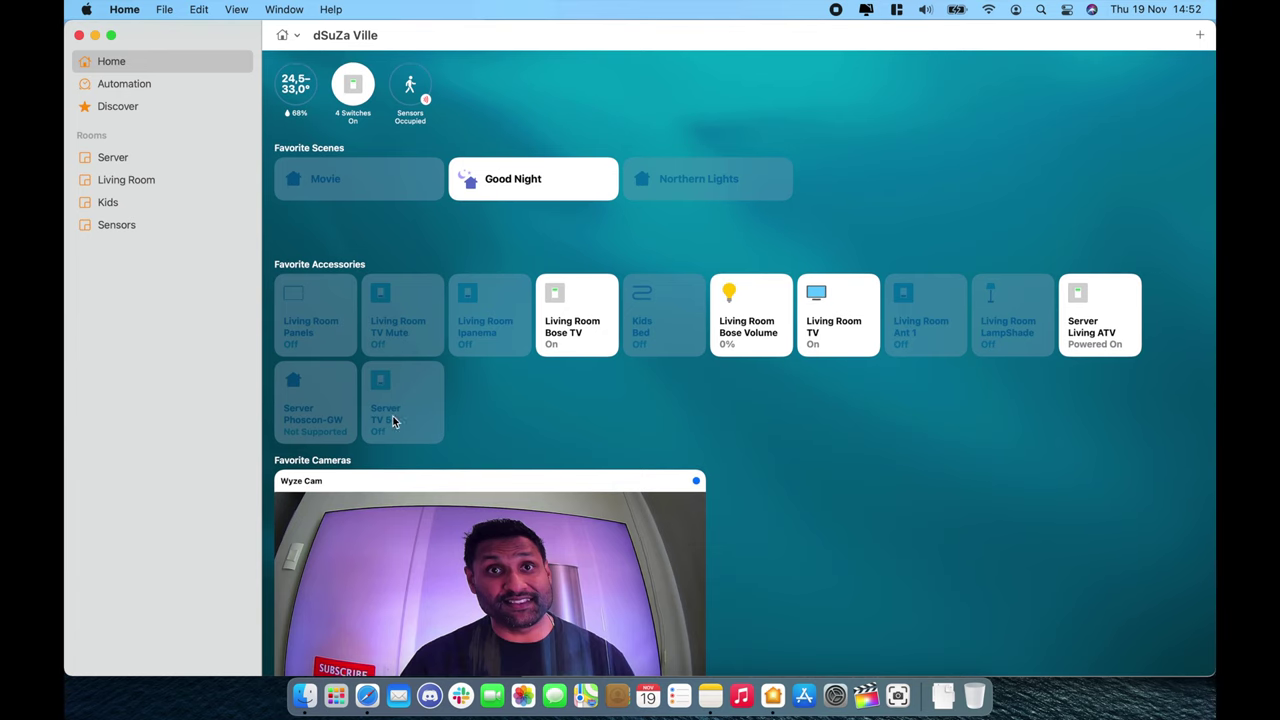
pyautogui.rightClick(427, 419)
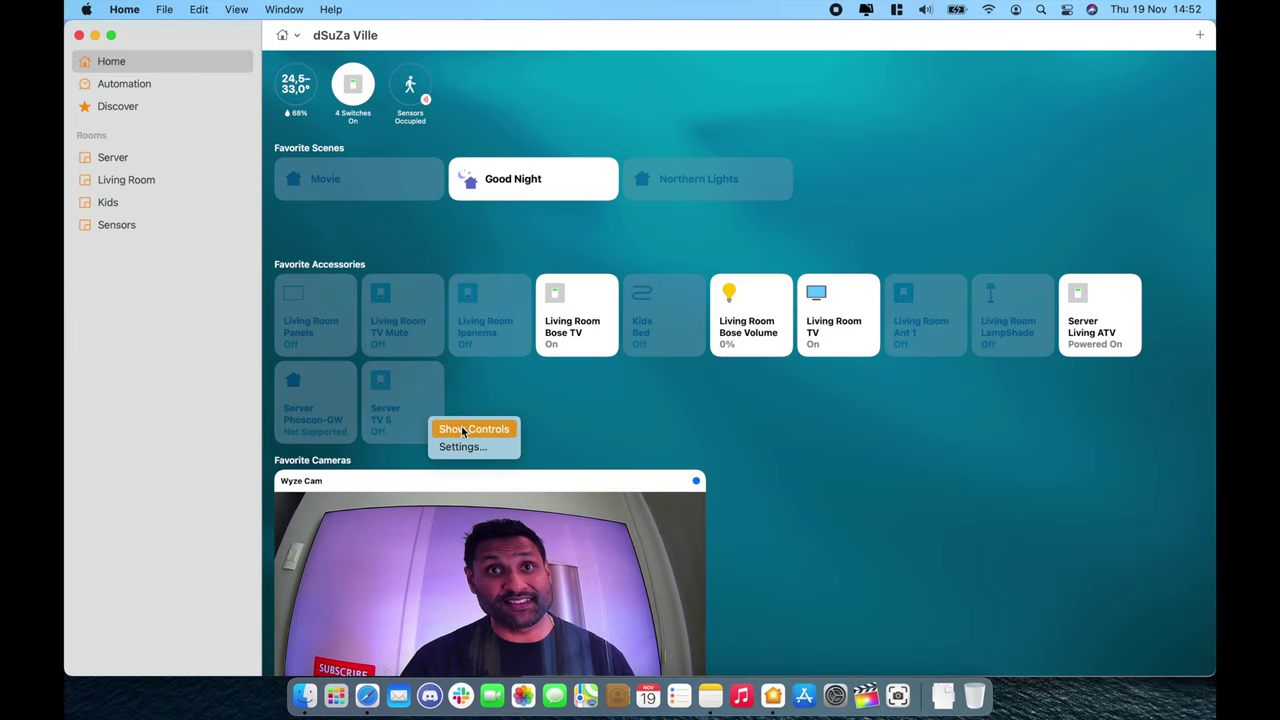
pyautogui.click(458, 429)
pyautogui.scroll(-3, 626, 373)
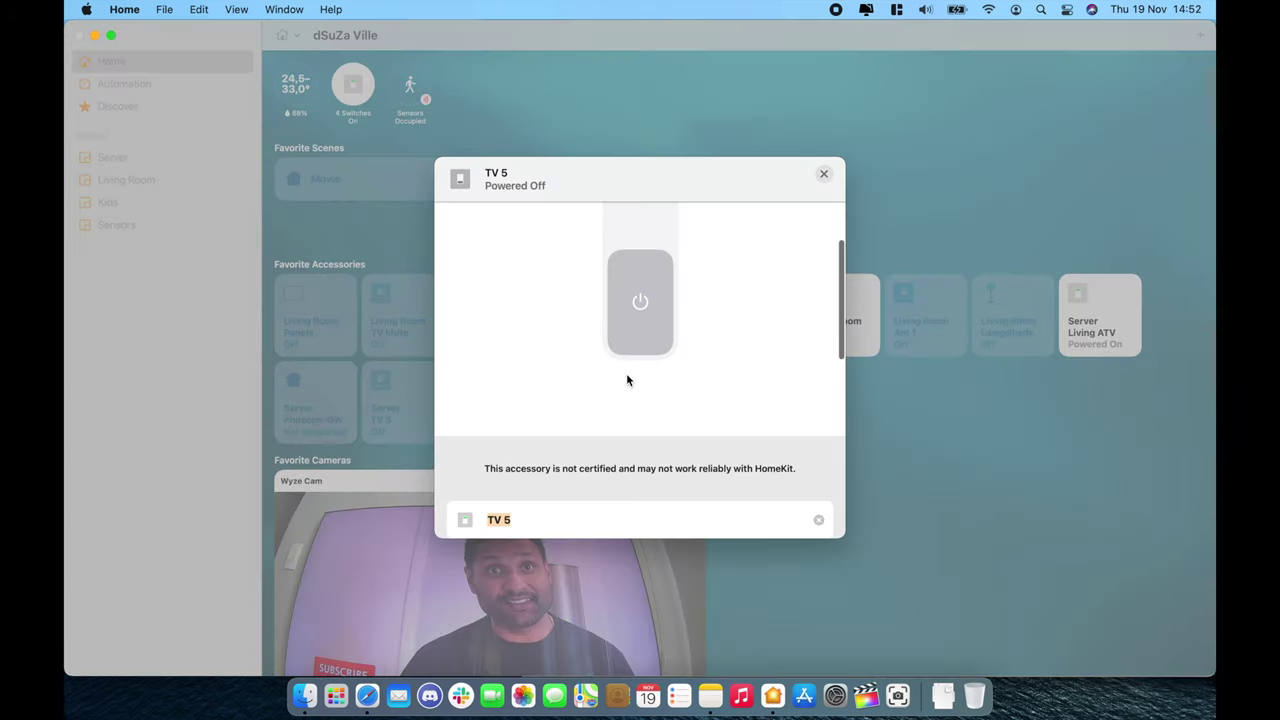
pyautogui.scroll(3, 623, 385)
pyautogui.moveTo(623, 385); pyautogui.dragTo(640, 233)
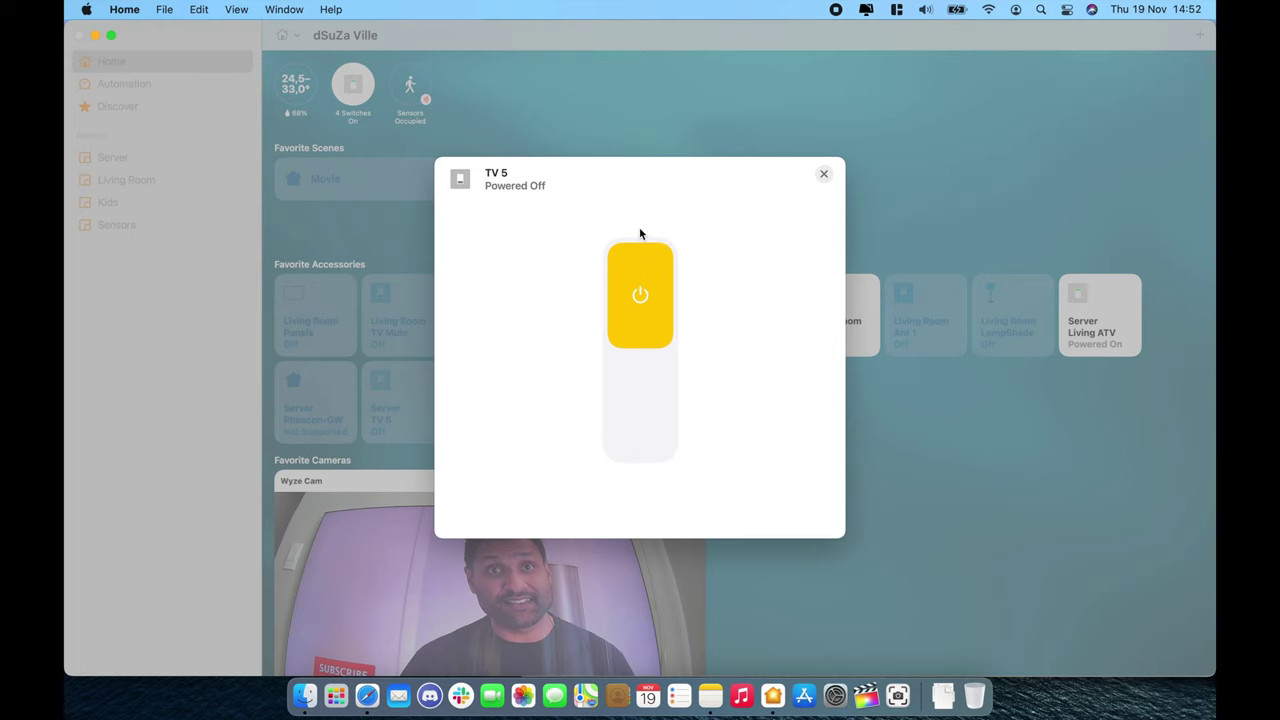
pyautogui.click(666, 404)
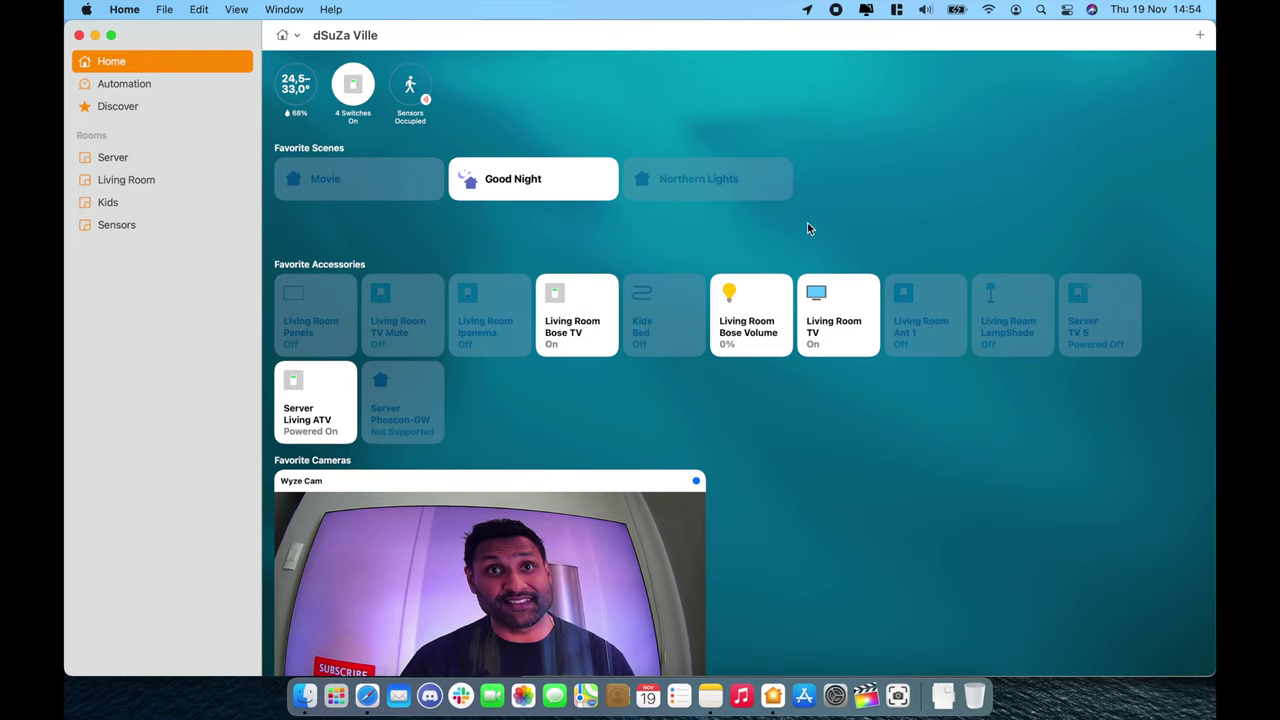
# Step: Start a new automation triggered when the TV 5 Trigger sensor stops detecting motion
pyautogui.click(173, 84)
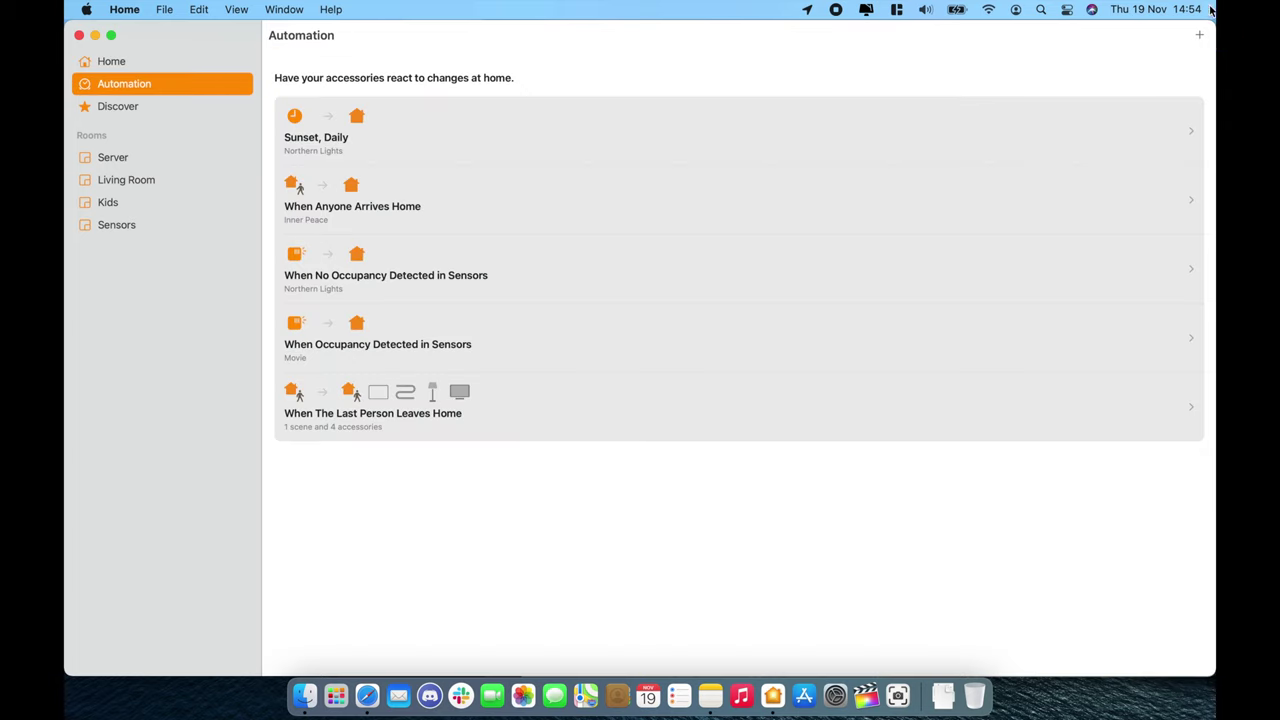
pyautogui.click(1200, 36)
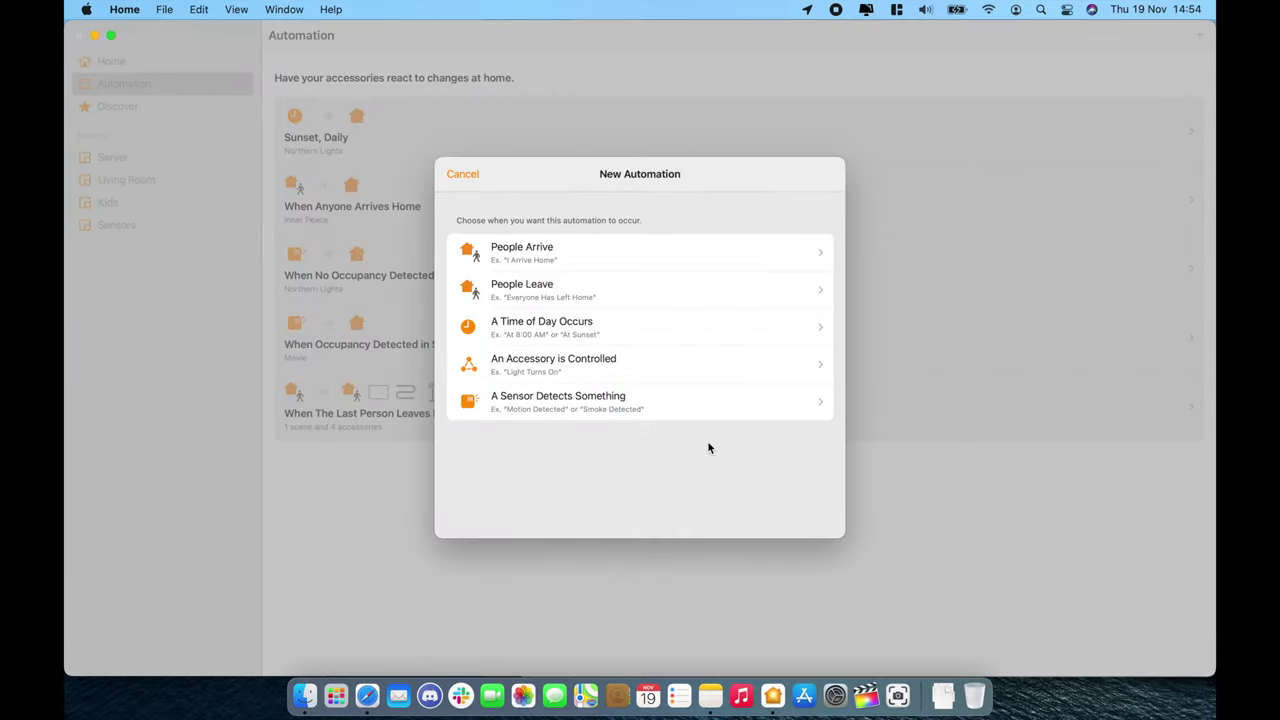
pyautogui.click(714, 396)
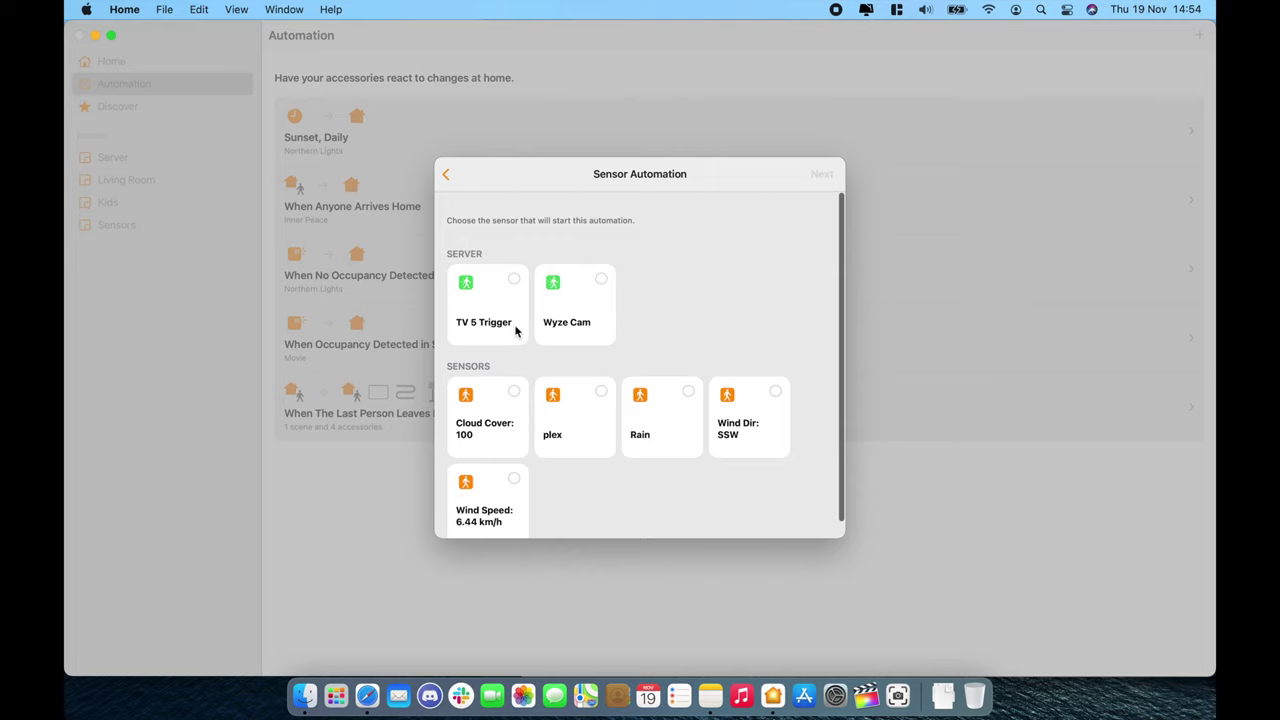
pyautogui.click(503, 320)
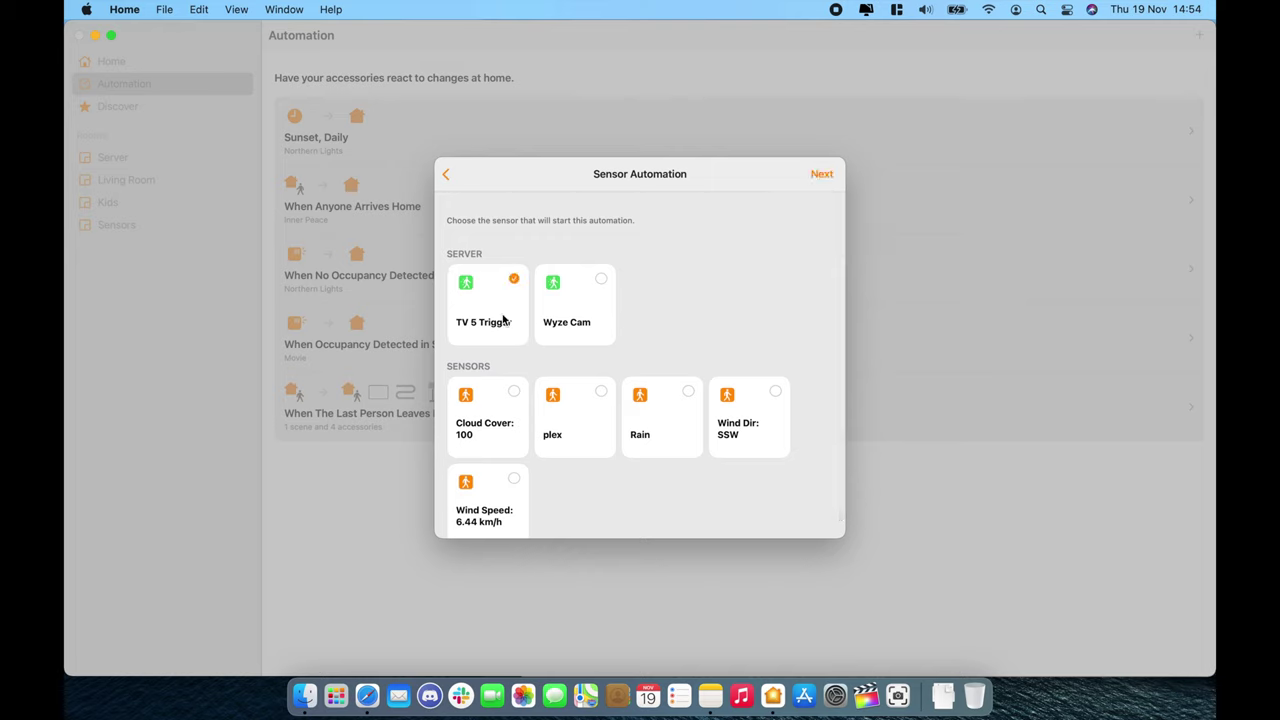
pyautogui.click(822, 176)
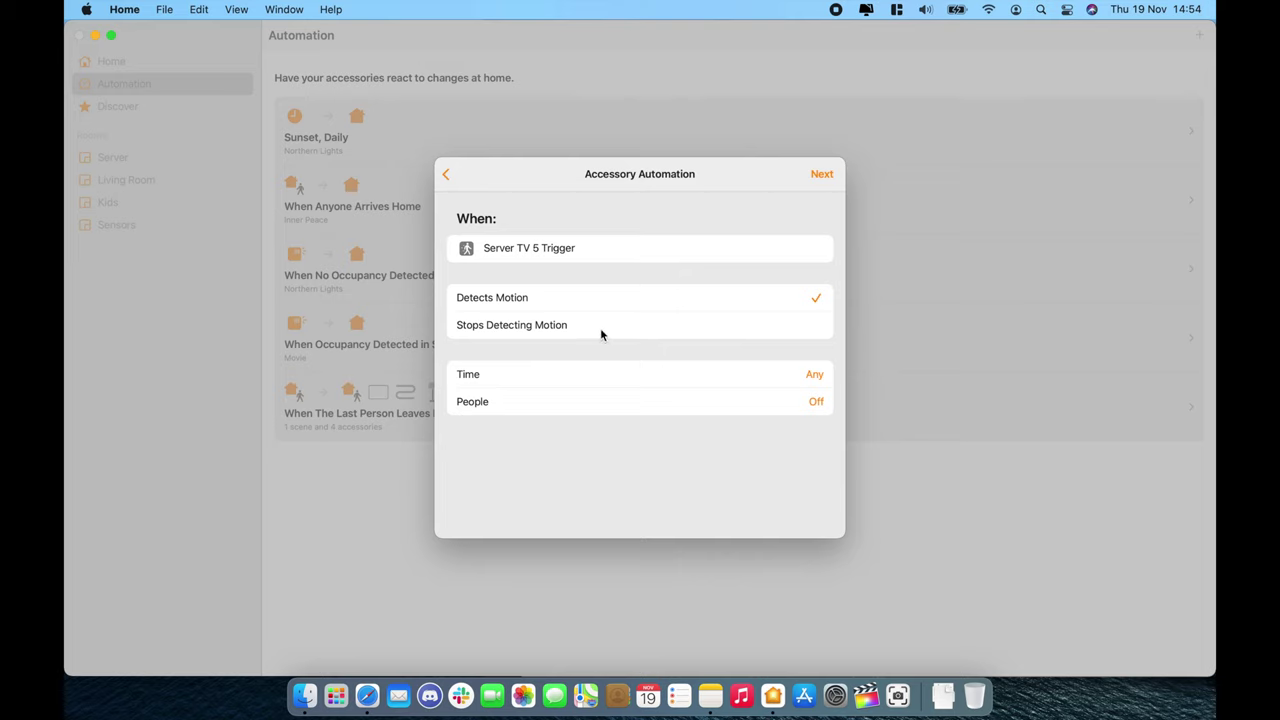
pyautogui.click(601, 334)
pyautogui.click(822, 175)
# Step: Add ATV On as the action, set it to Turn Off, and save the automation
pyautogui.scroll(-10, 731, 357)
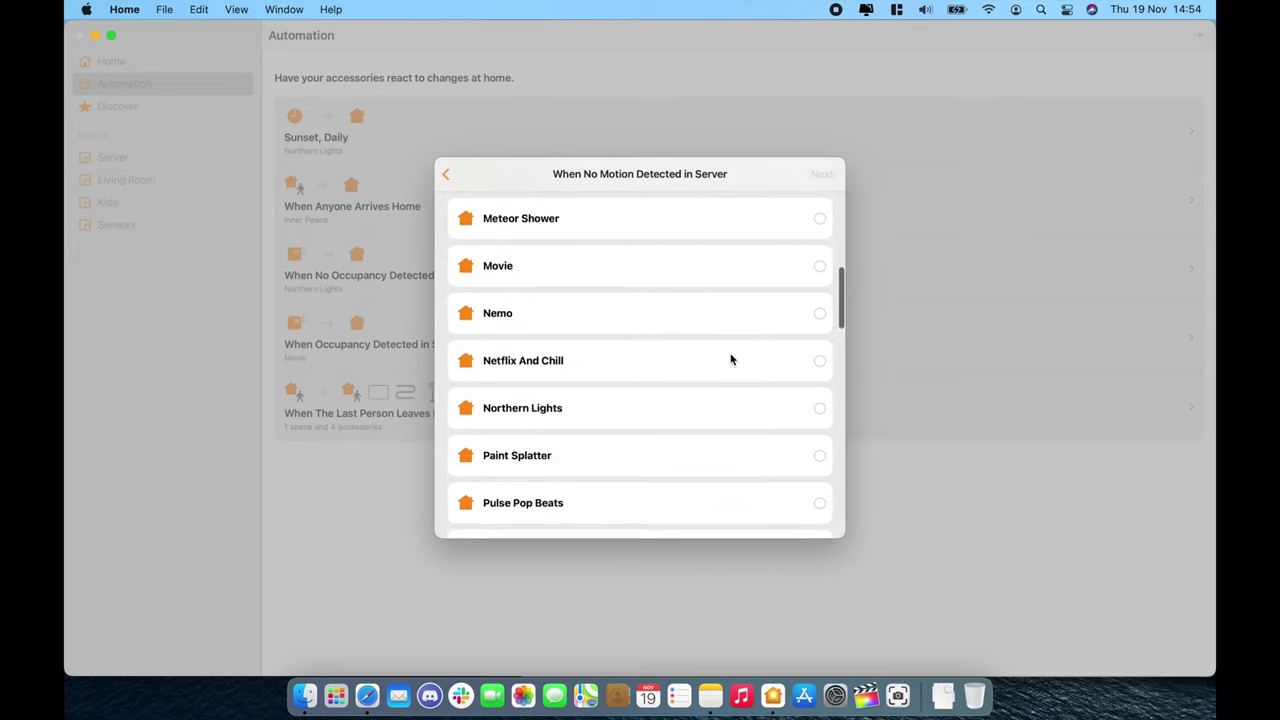
pyautogui.scroll(-3, 731, 357)
pyautogui.scroll(5, 729, 360)
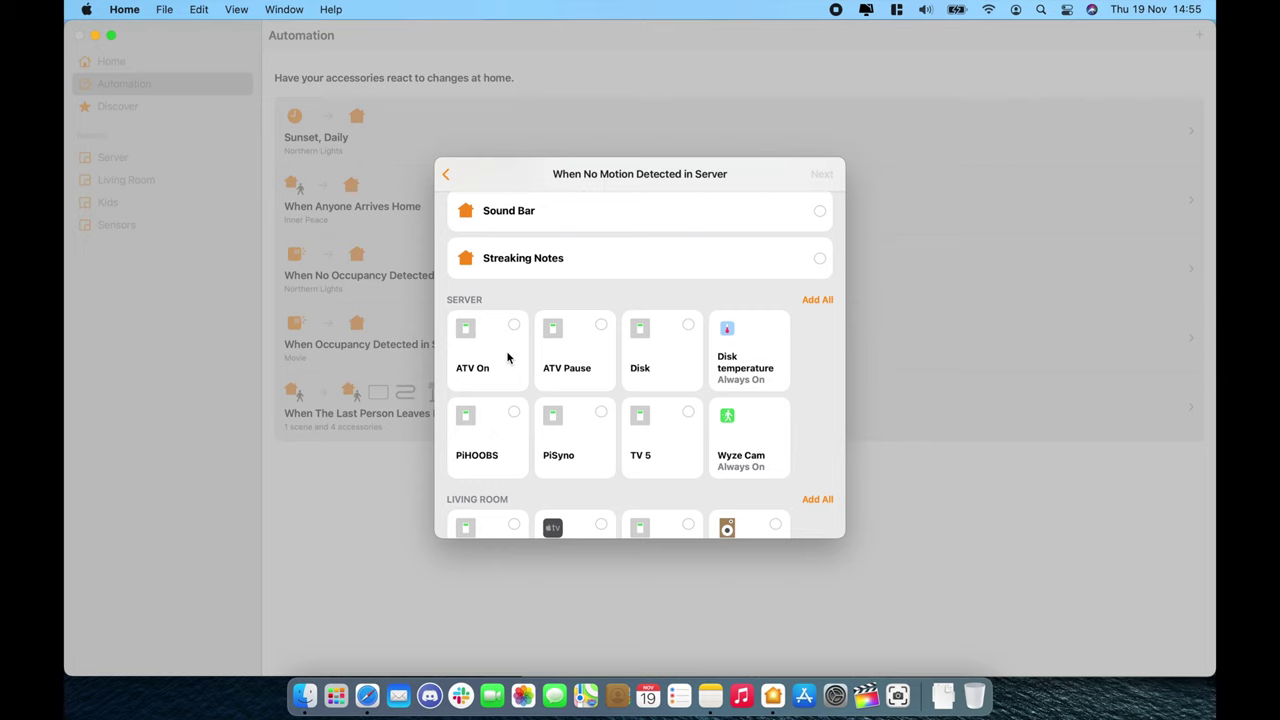
pyautogui.click(507, 357)
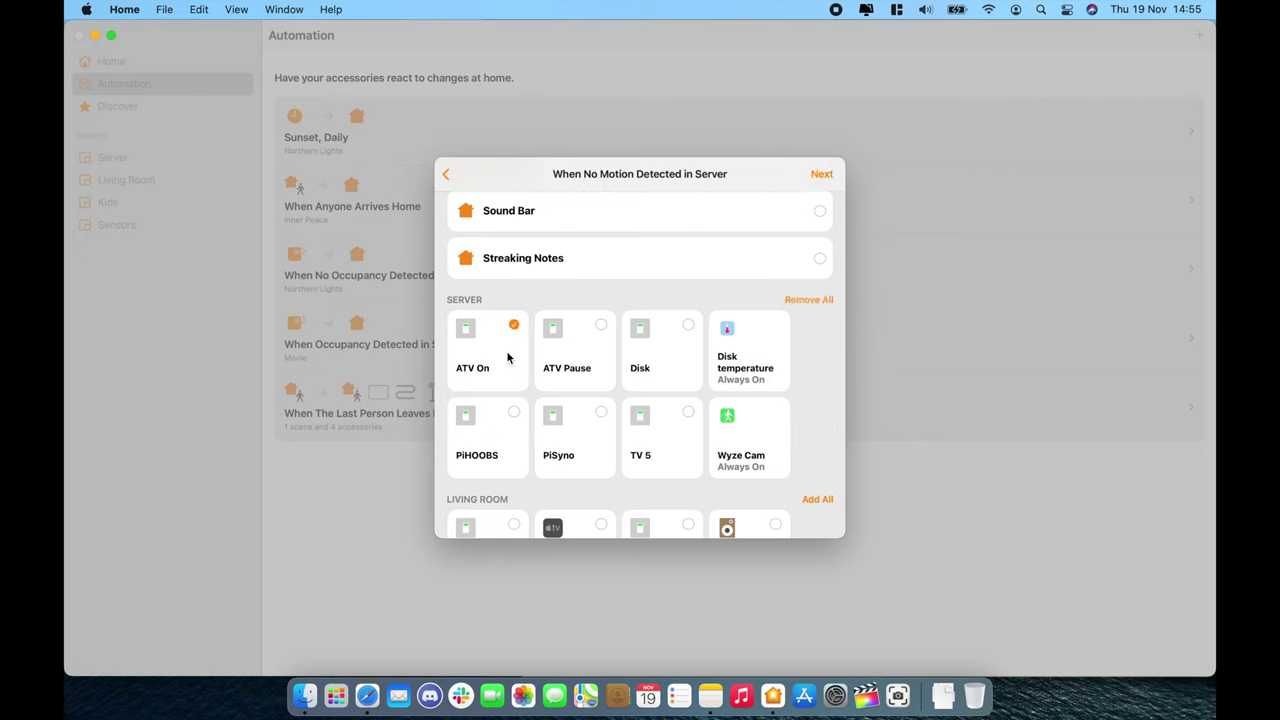
pyautogui.click(824, 175)
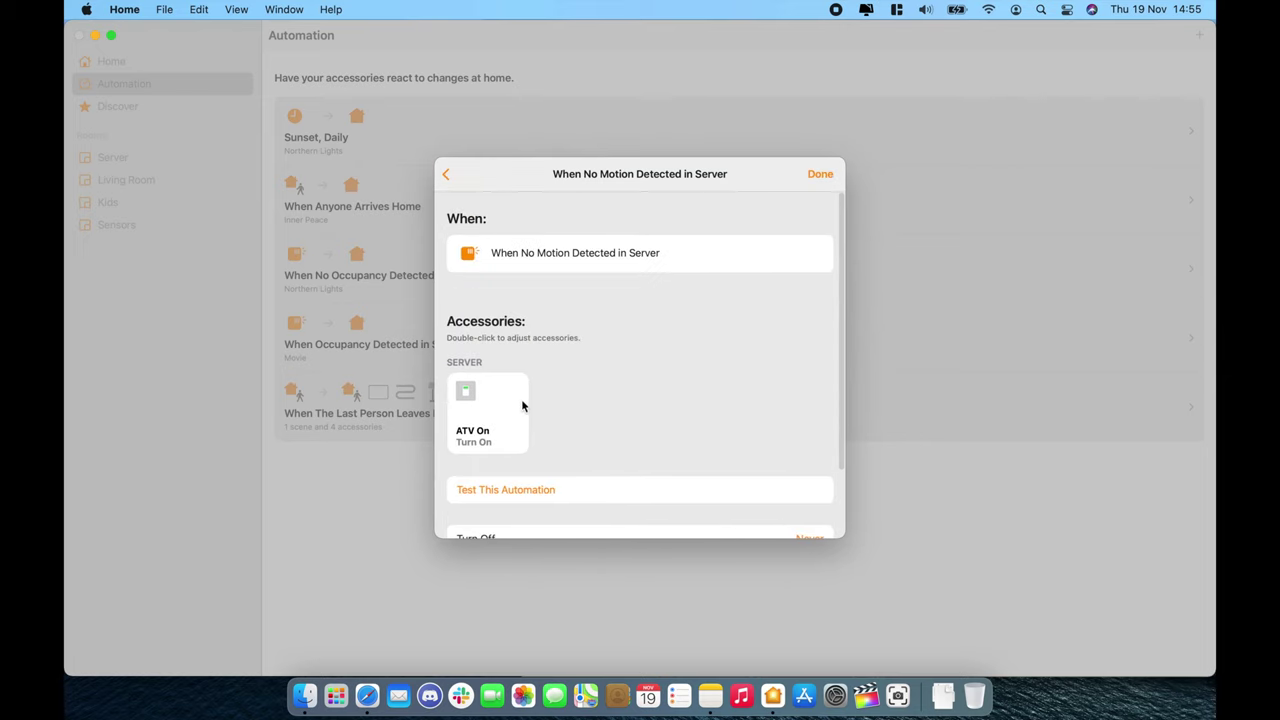
pyautogui.doubleClick(493, 406)
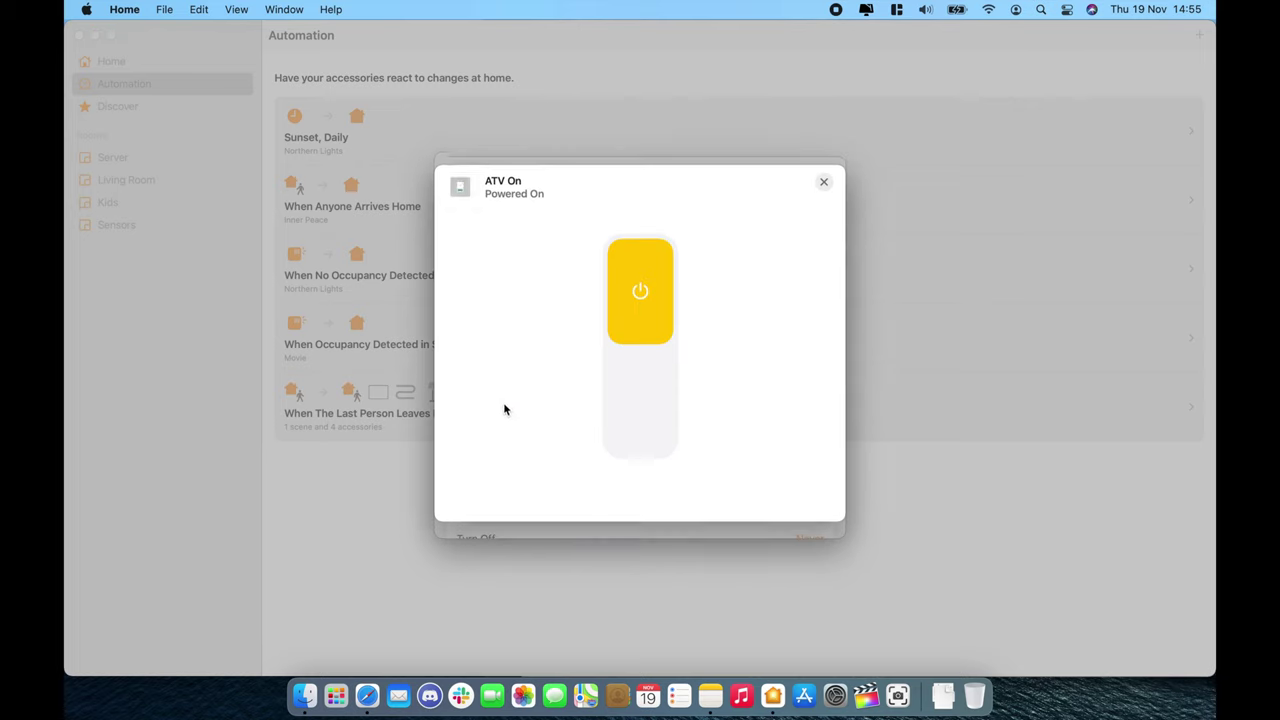
pyautogui.click(640, 420)
pyautogui.click(825, 184)
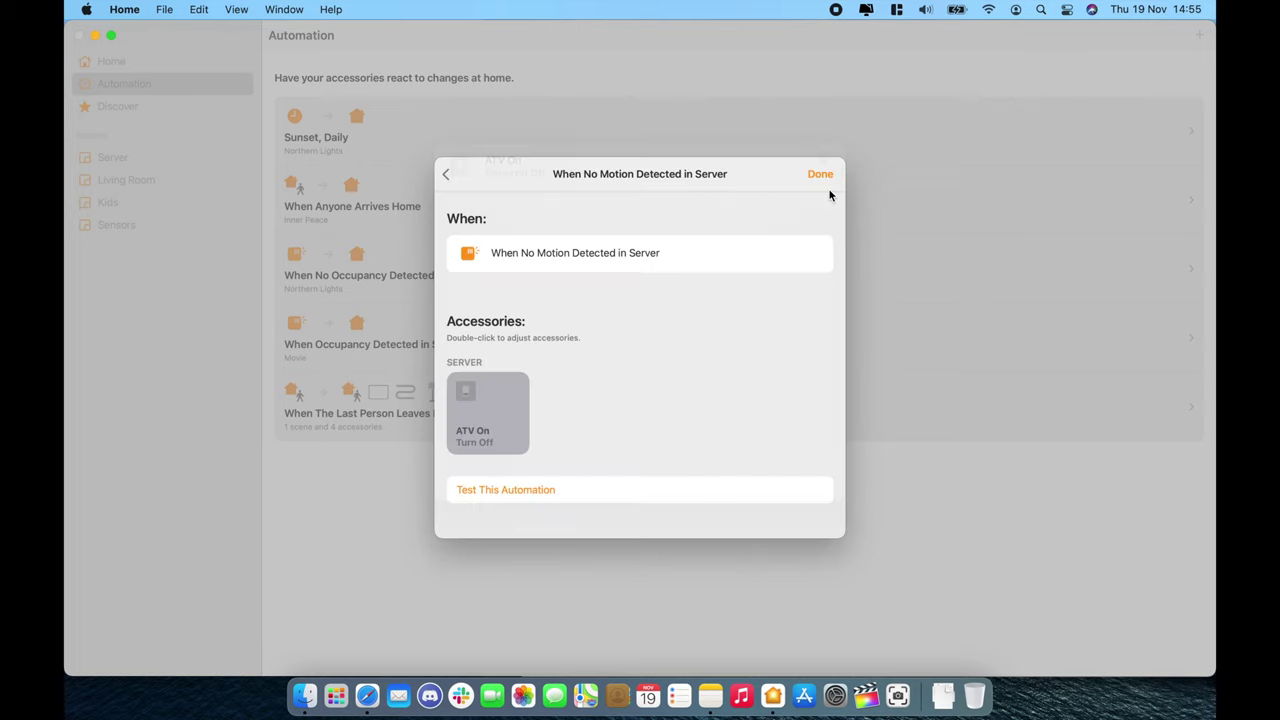
pyautogui.click(828, 177)
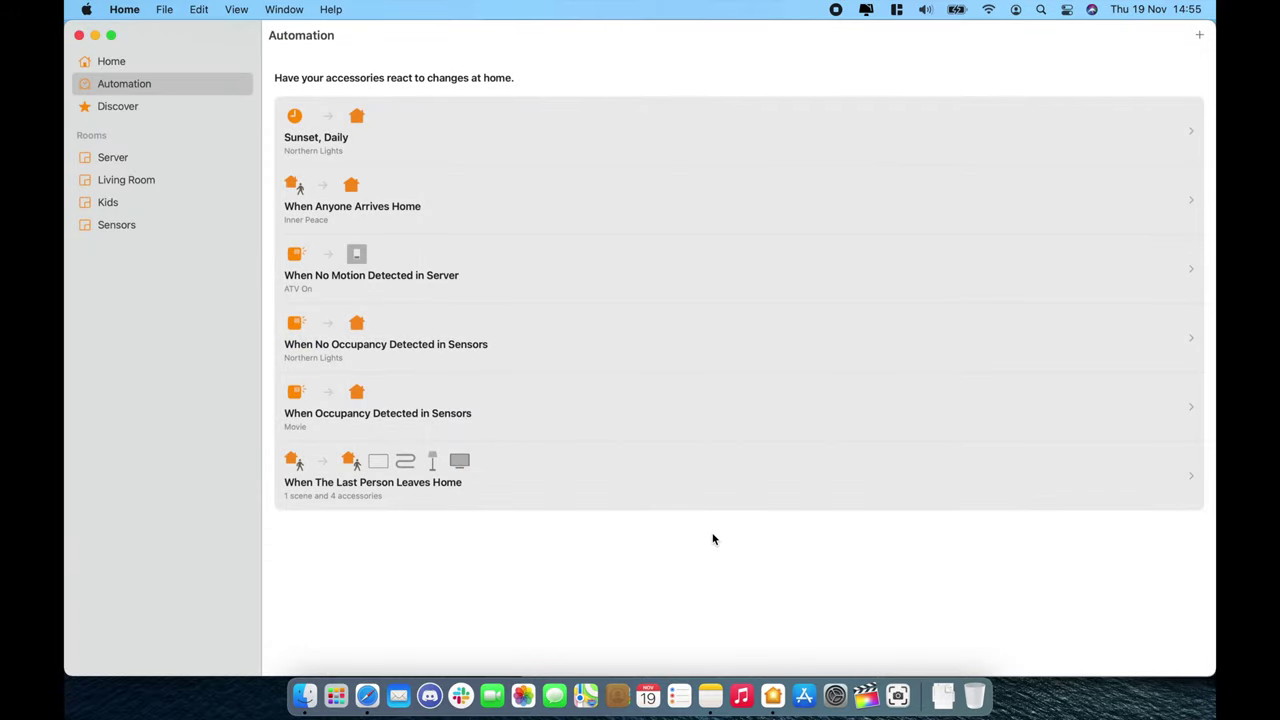
# Step: Start another automation triggered when the TV 5 accessory turns off
pyautogui.click(1199, 35)
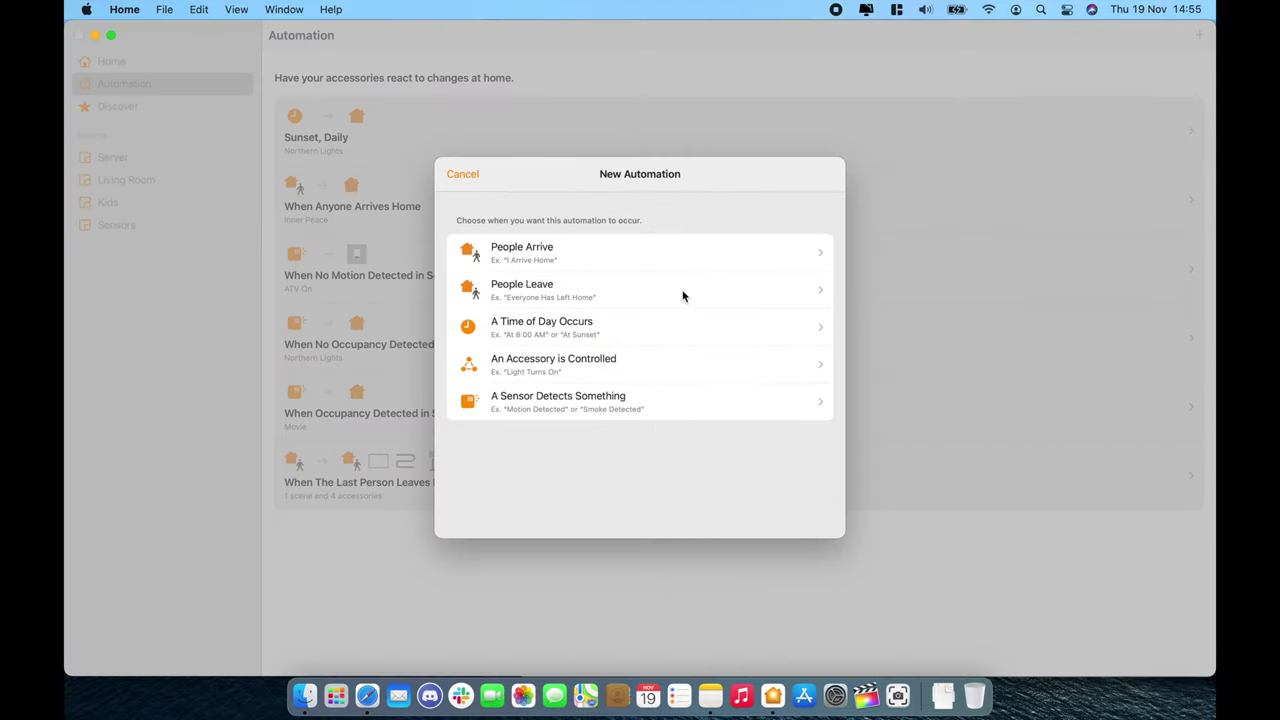
pyautogui.click(668, 360)
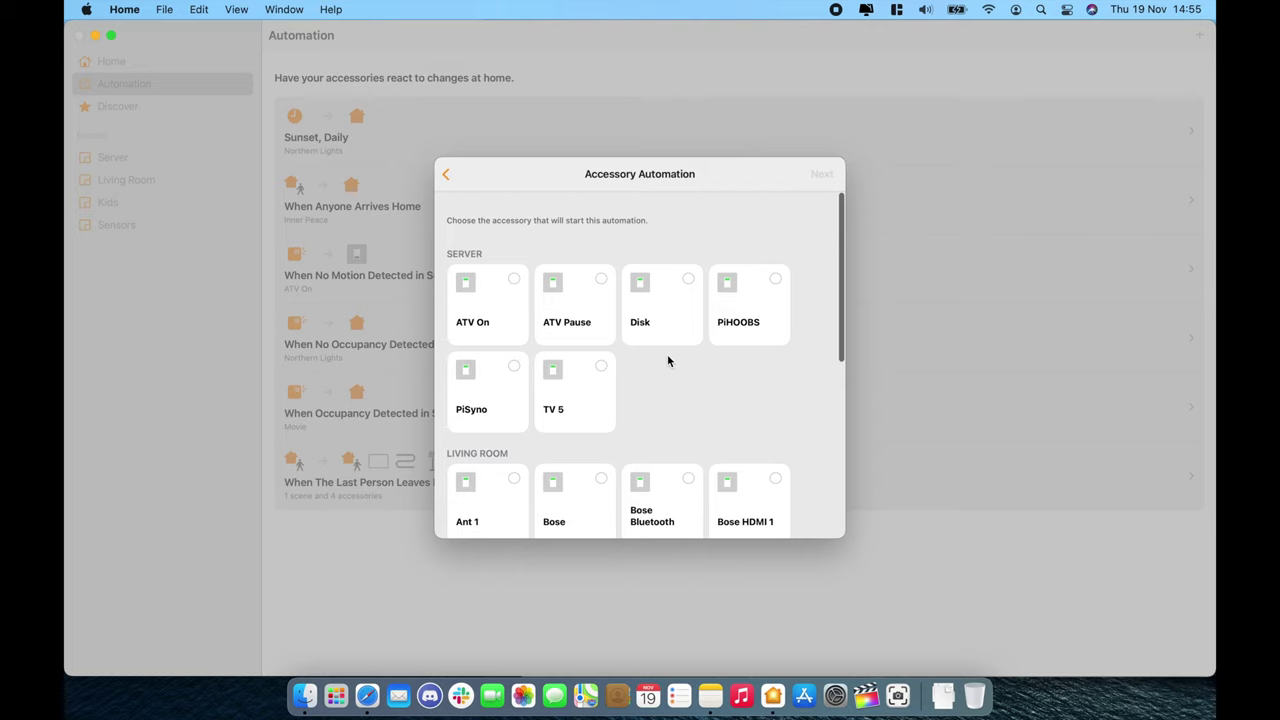
pyautogui.click(608, 366)
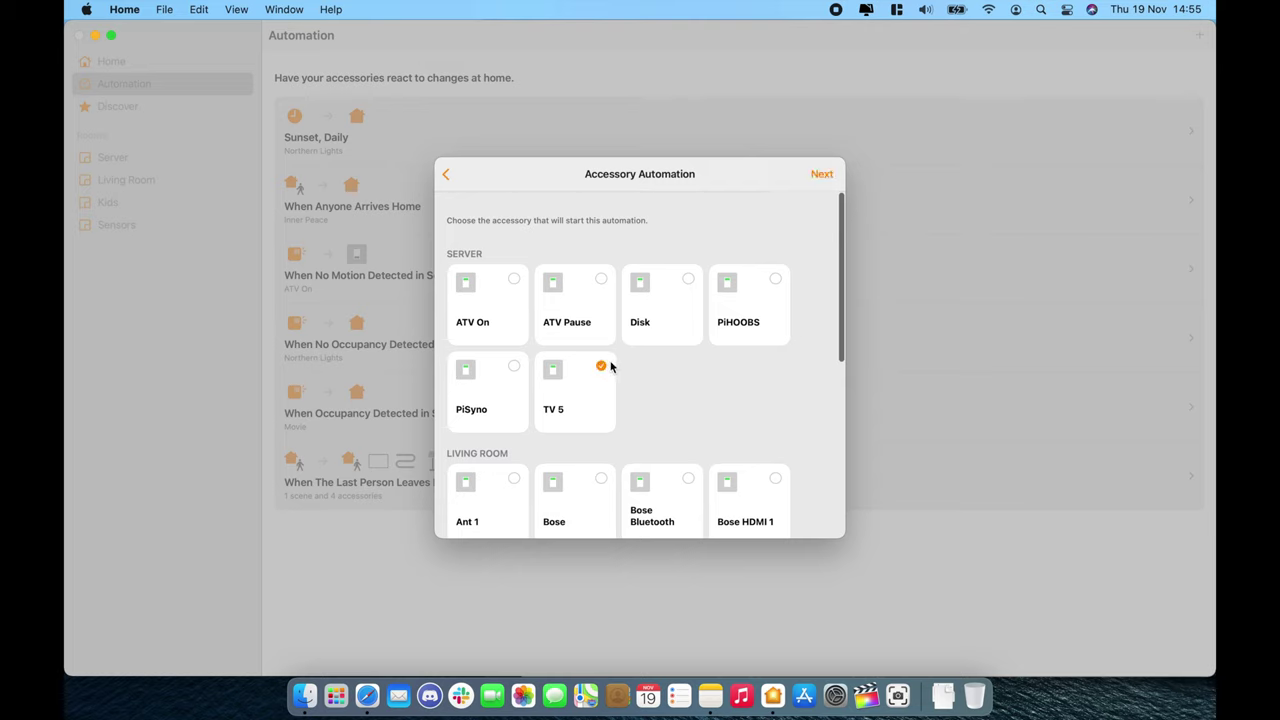
pyautogui.click(823, 173)
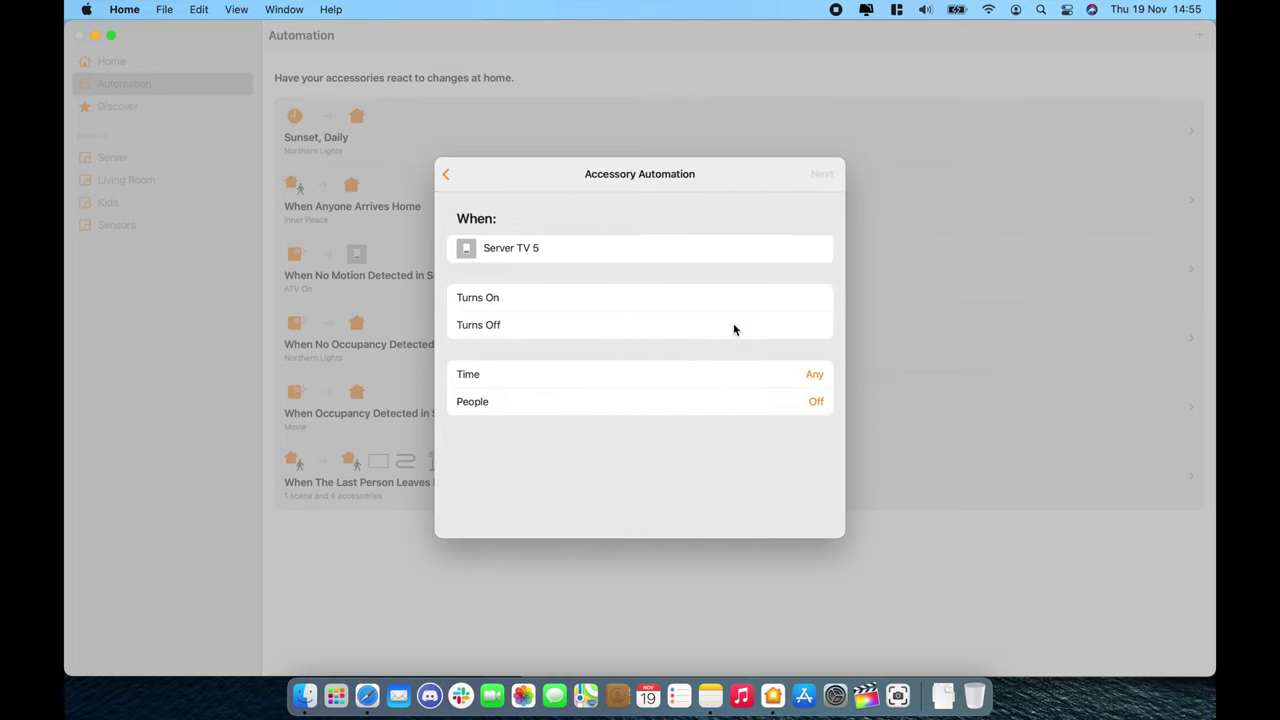
pyautogui.click(733, 329)
pyautogui.click(823, 173)
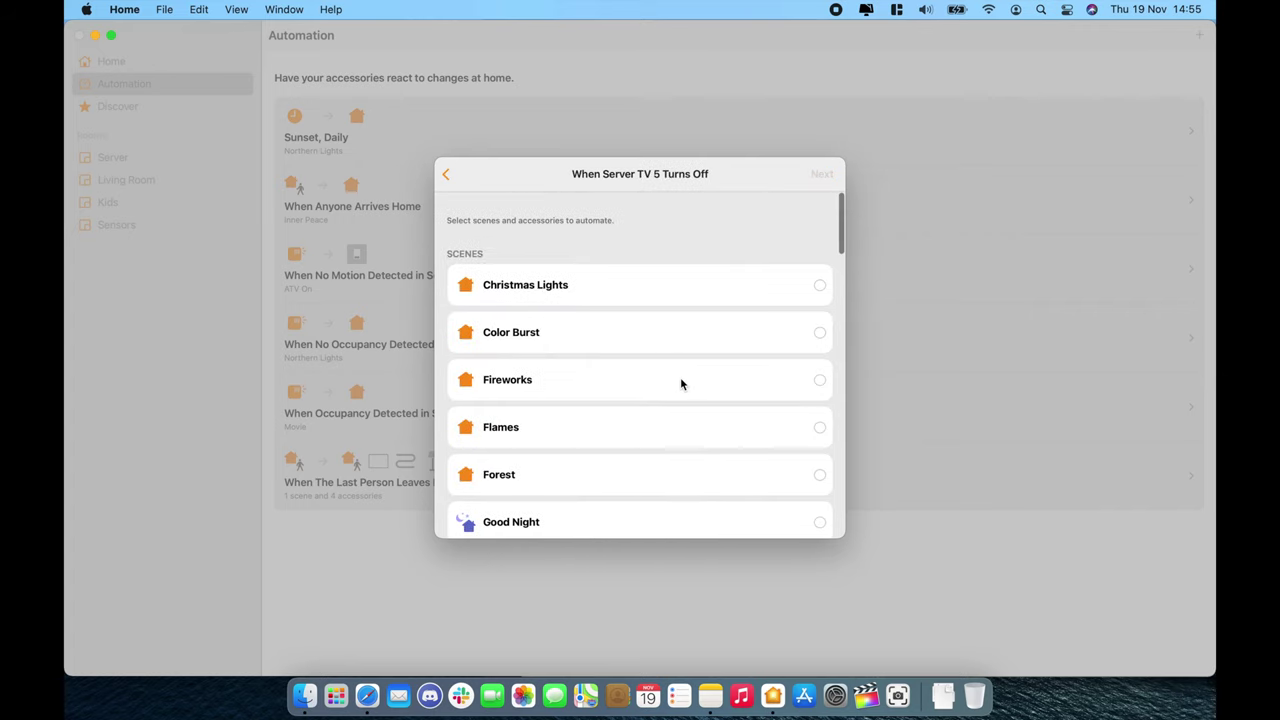
# Step: Make the automation turn ATV On off, then save it
pyautogui.scroll(-10, 680, 377)
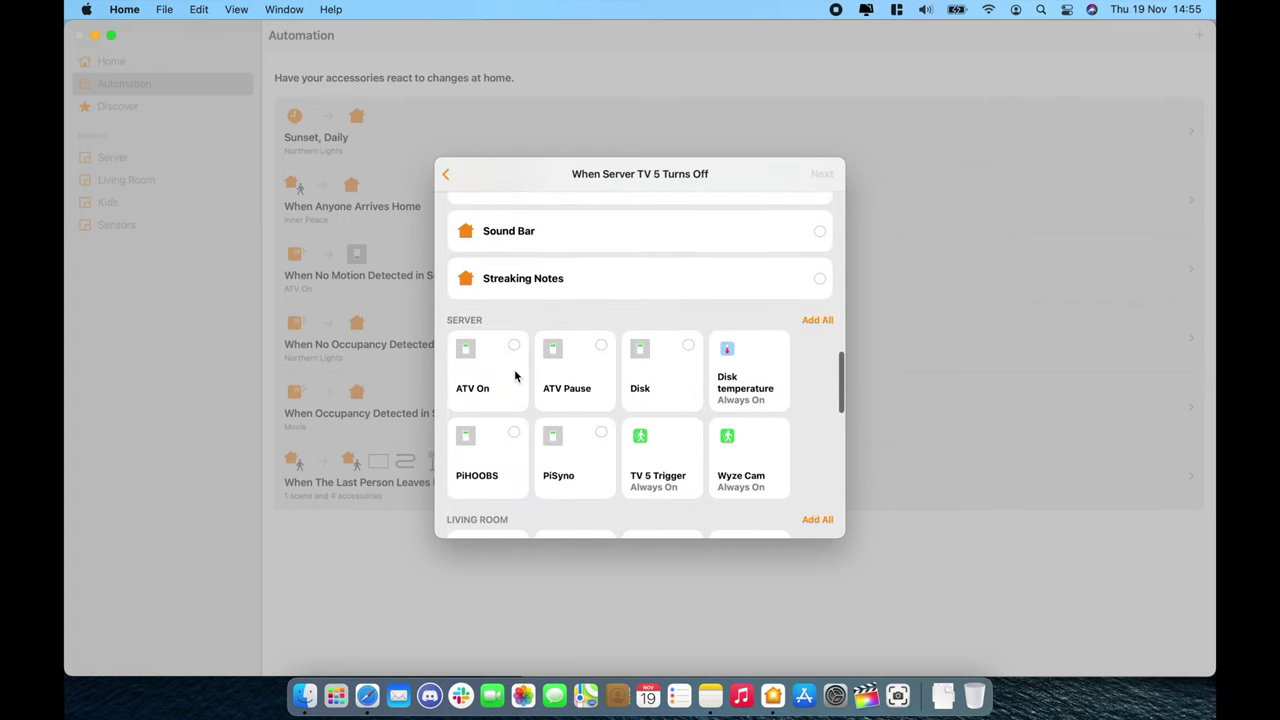
pyautogui.click(517, 374)
pyautogui.click(821, 173)
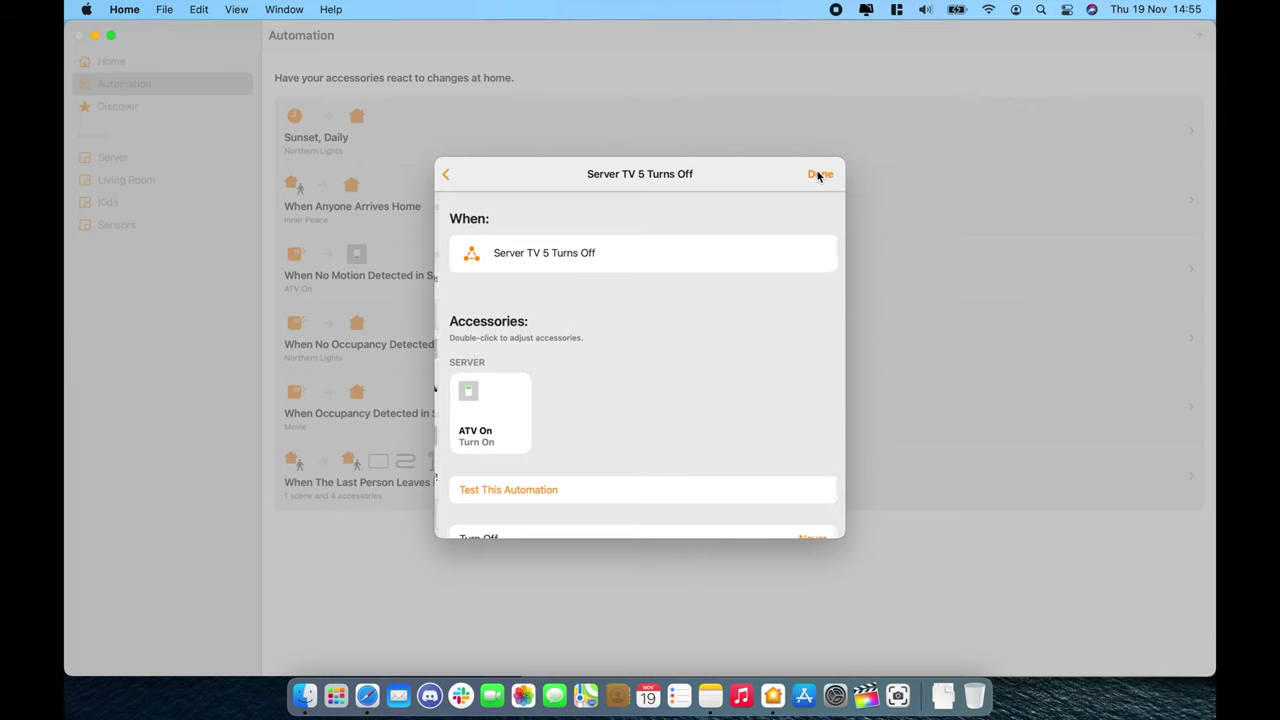
pyautogui.click(504, 408)
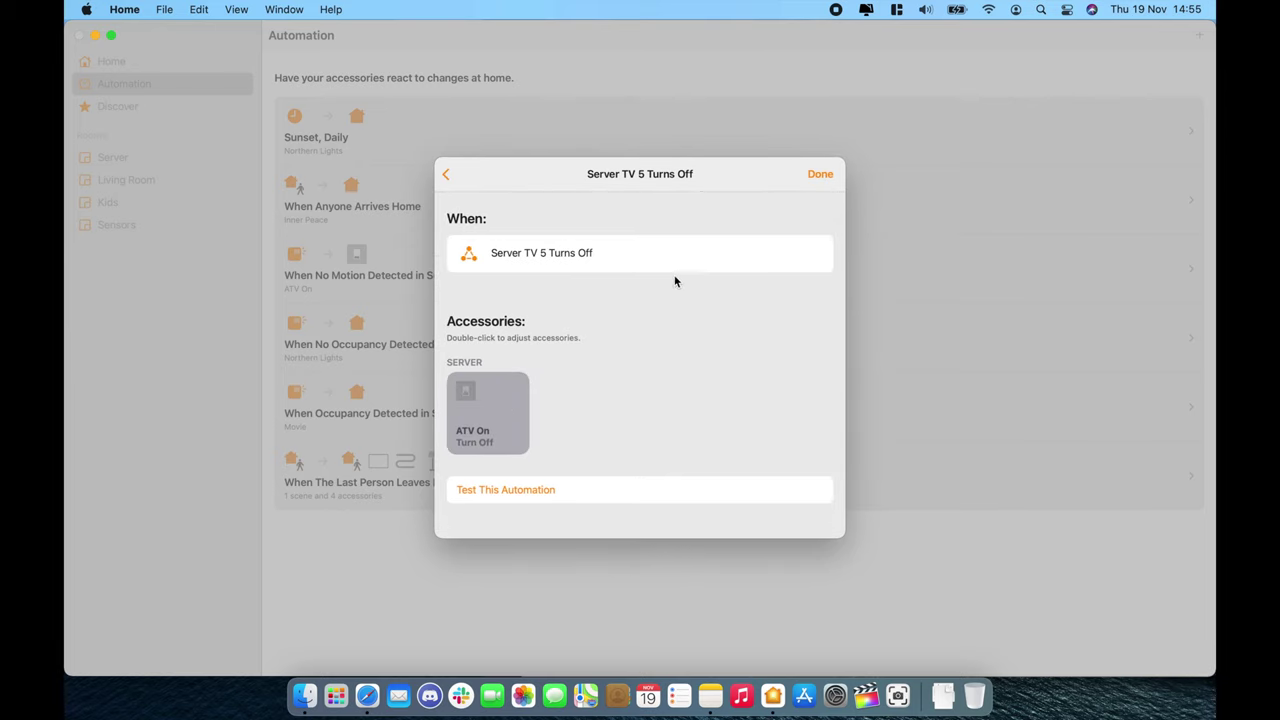
pyautogui.click(820, 174)
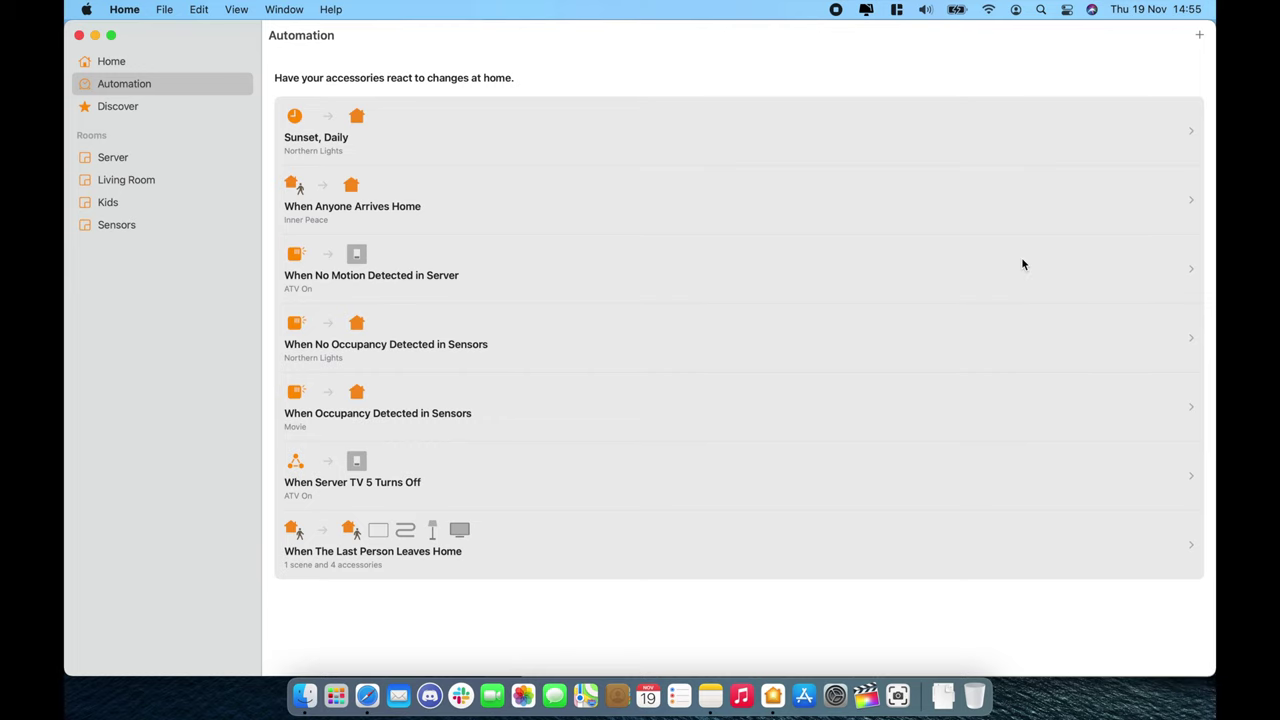
pyautogui.click(1201, 34)
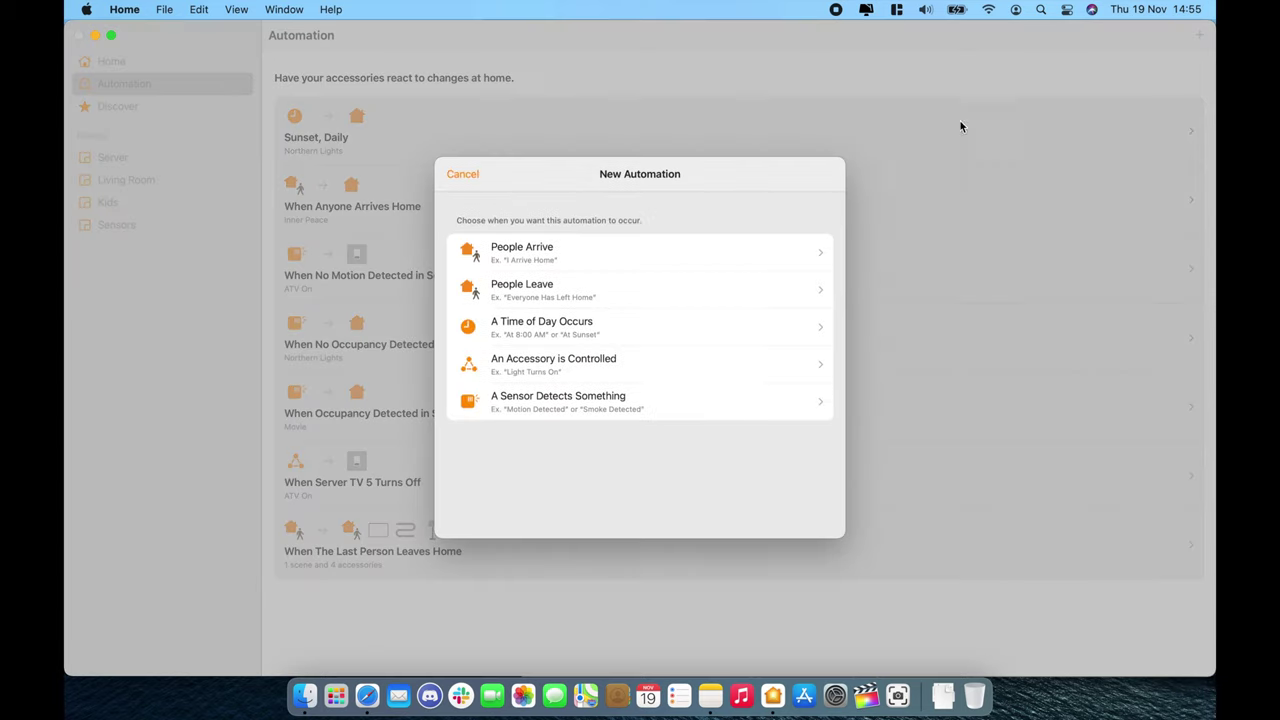
pyautogui.click(715, 257)
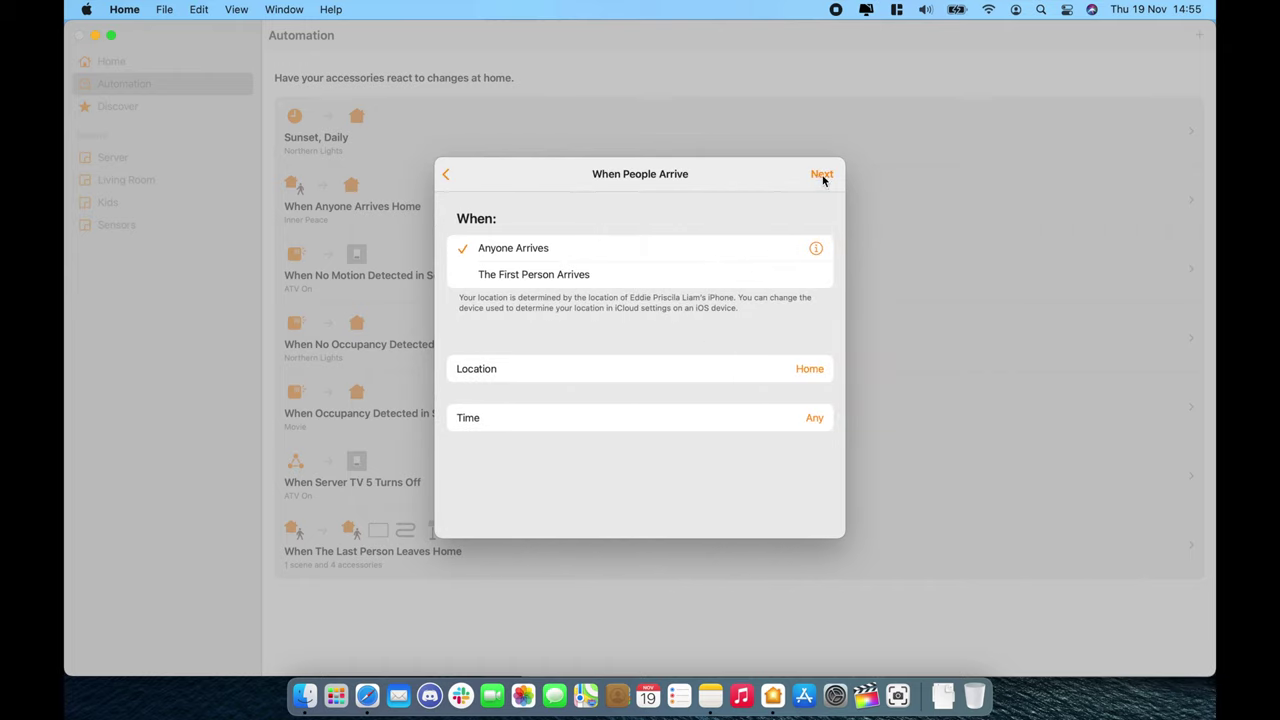
pyautogui.click(822, 175)
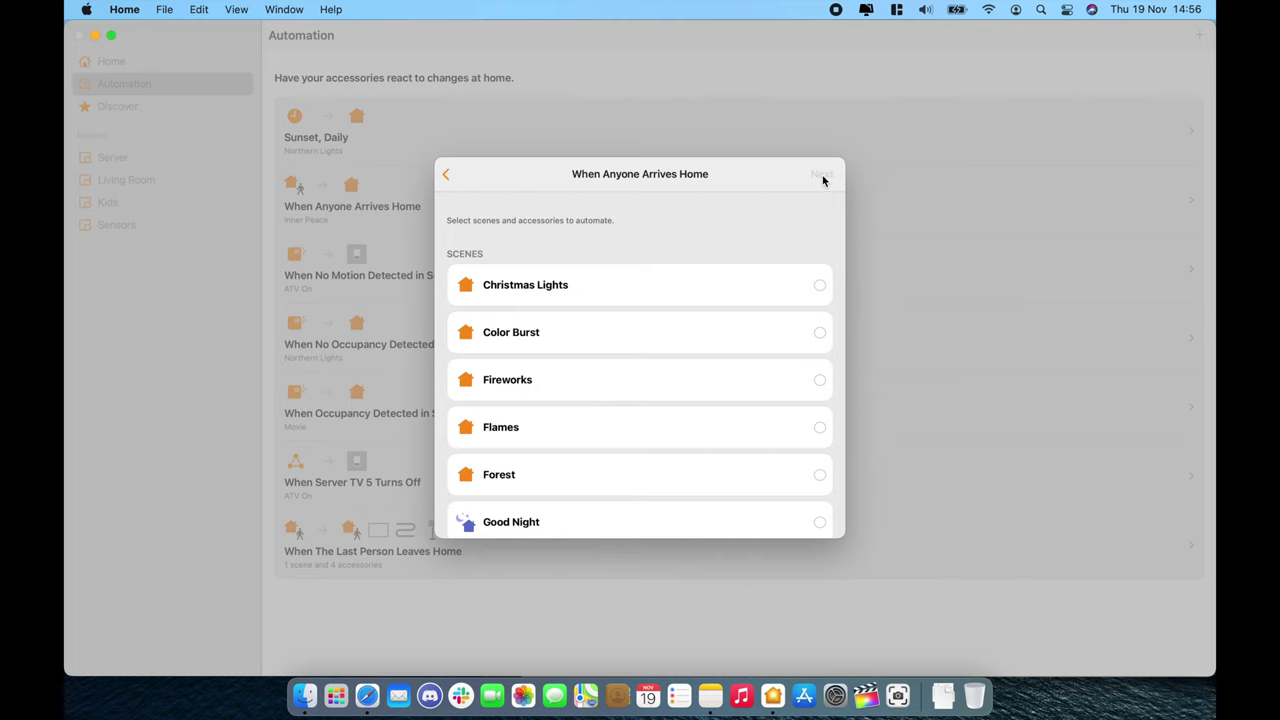
pyautogui.scroll(-20, 697, 360)
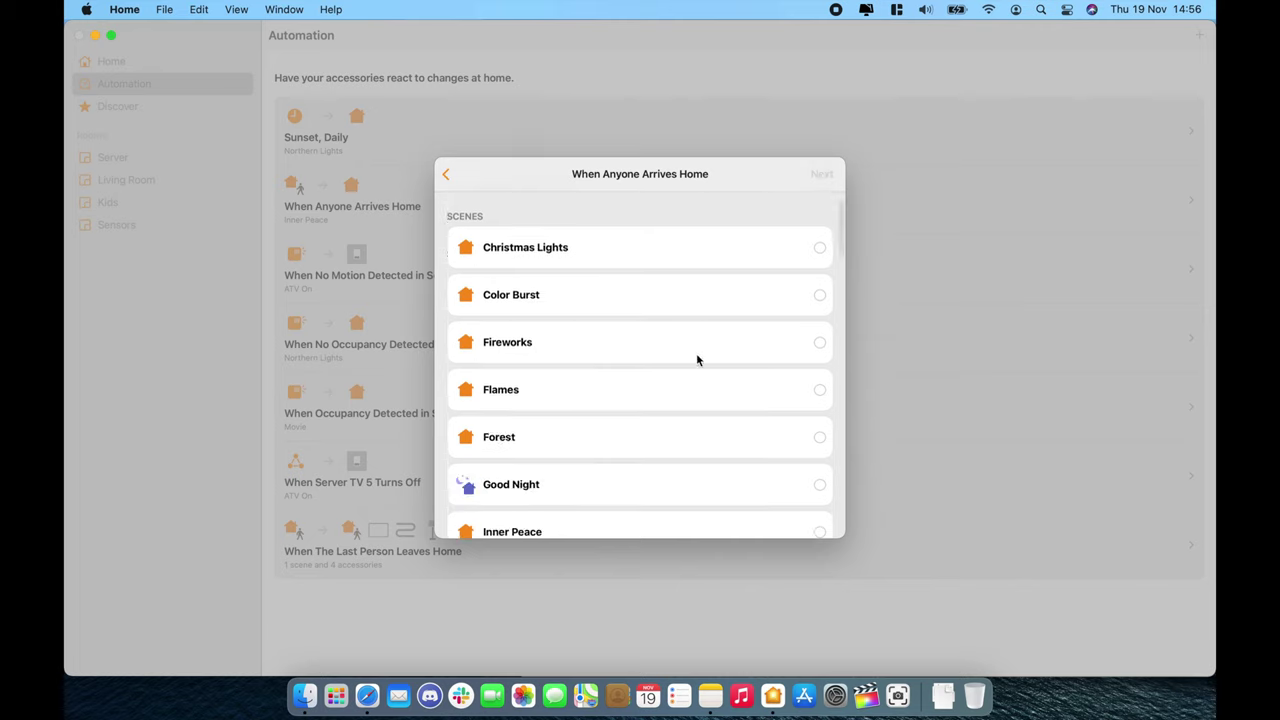
pyautogui.scroll(2, 697, 360)
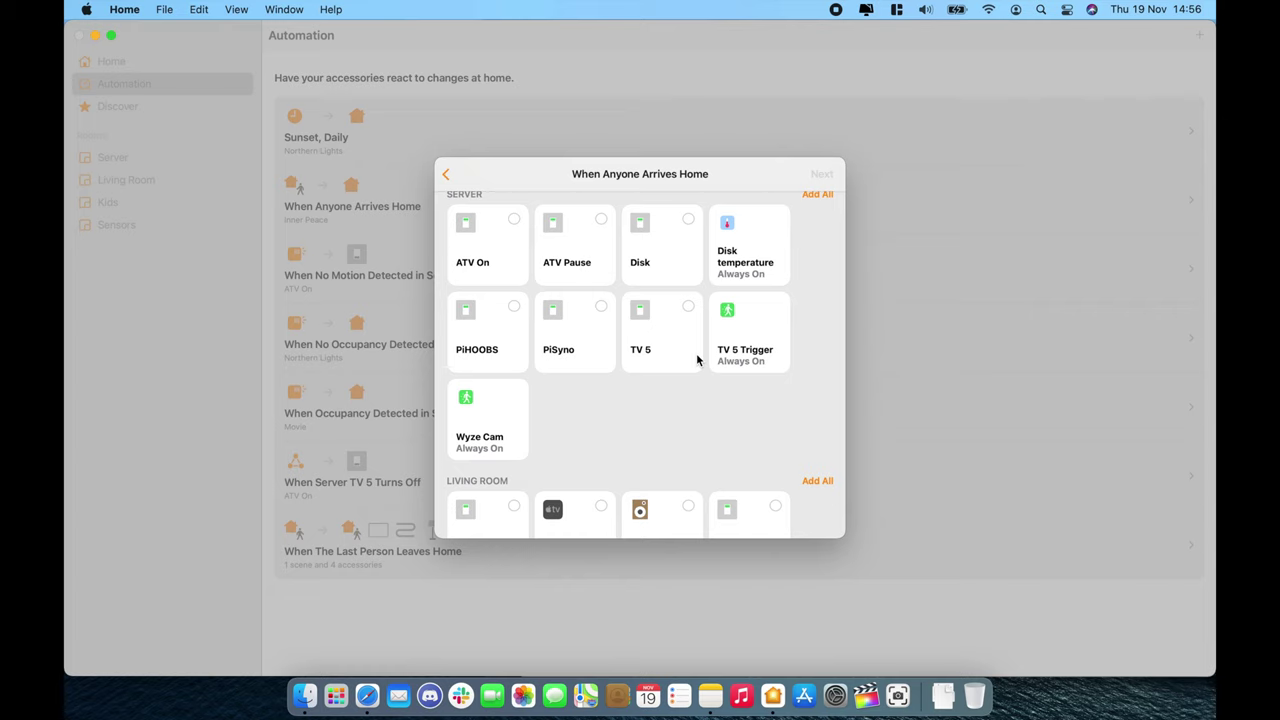
pyautogui.click(445, 176)
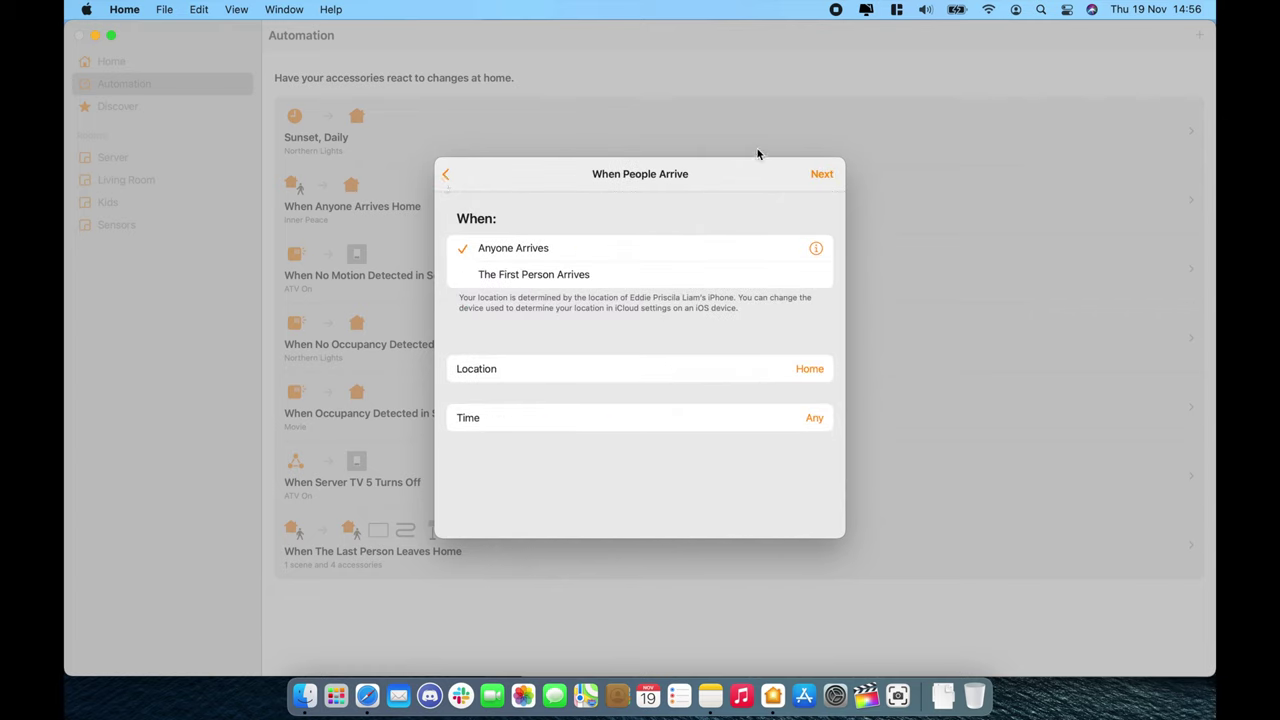
pyautogui.click(455, 175)
# Step: Cancel the unfinished New Automation sheet without saving
pyautogui.click(463, 173)
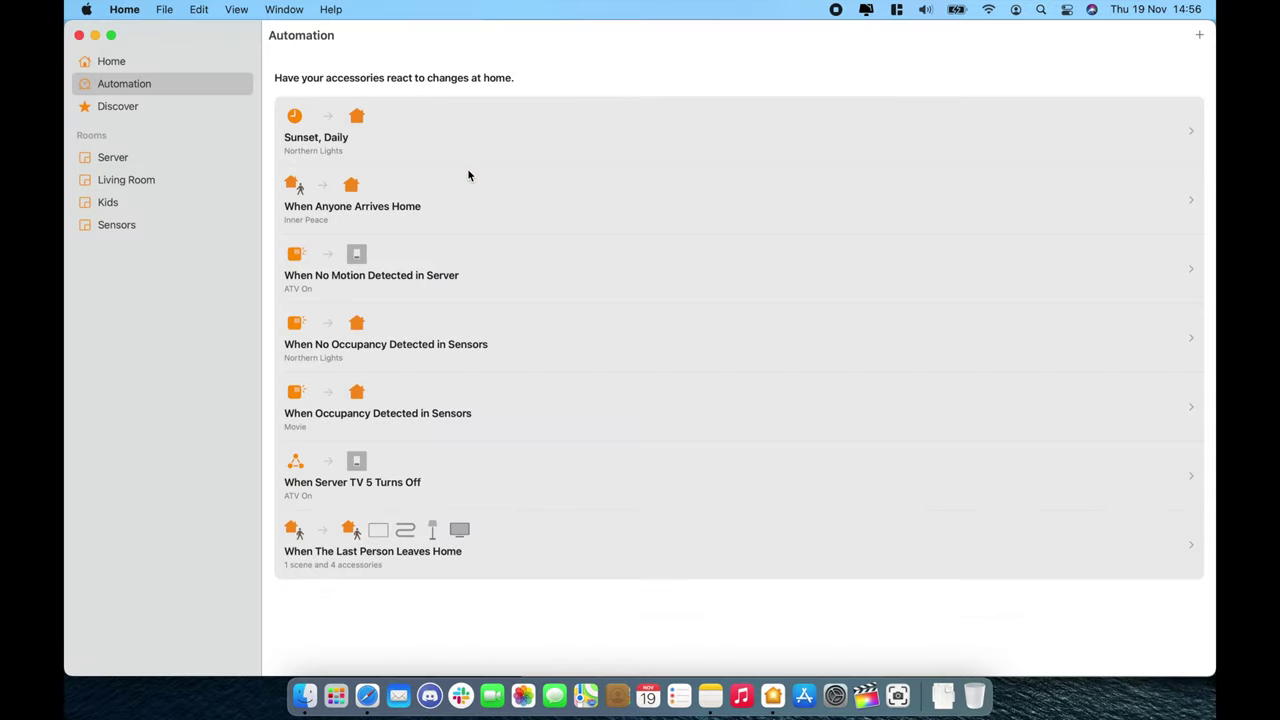